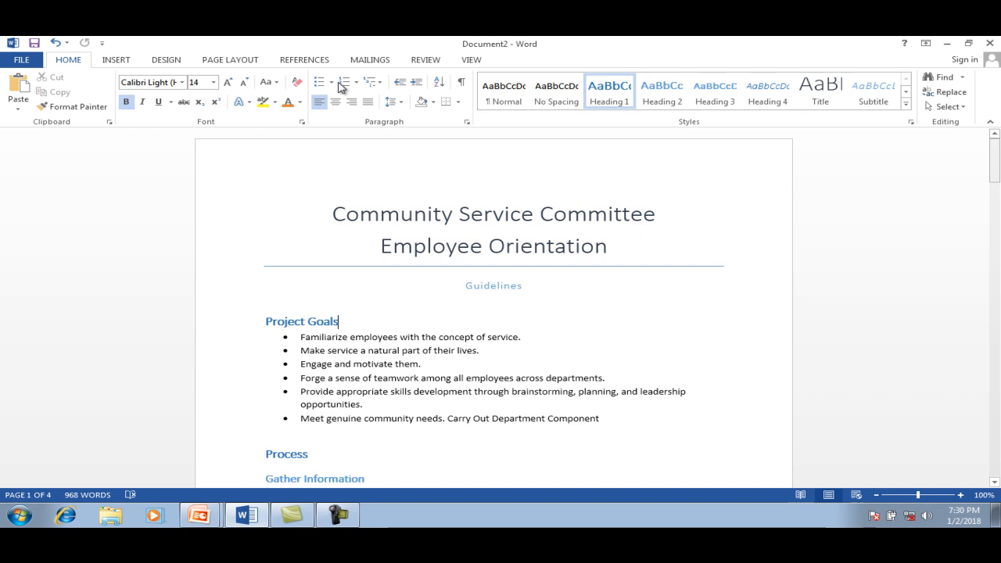
Look through the document from the title to the Pre-Plan Project section and return to its beginning.
scroll(367, 82, down, 3)
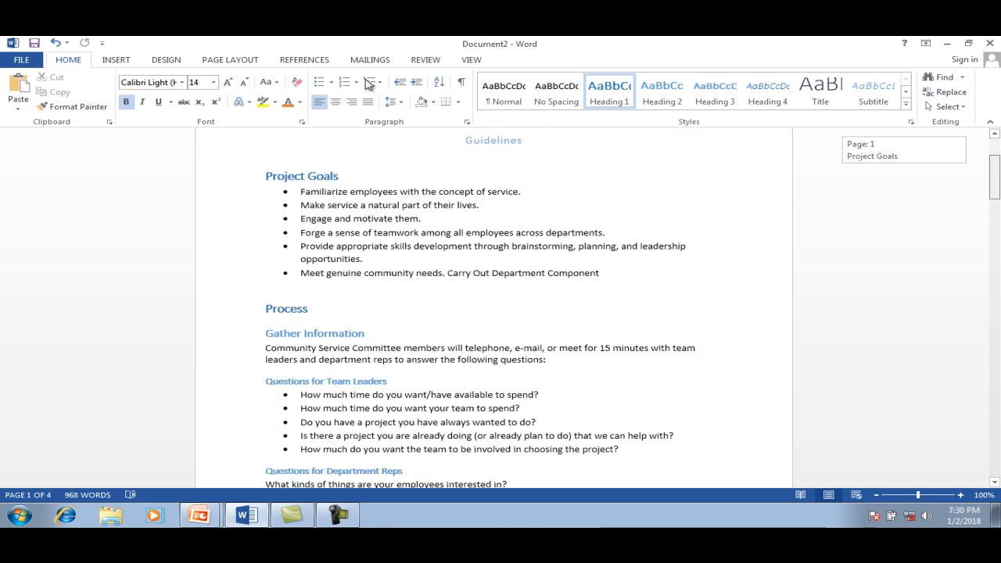
scroll(367, 82, down, 1)
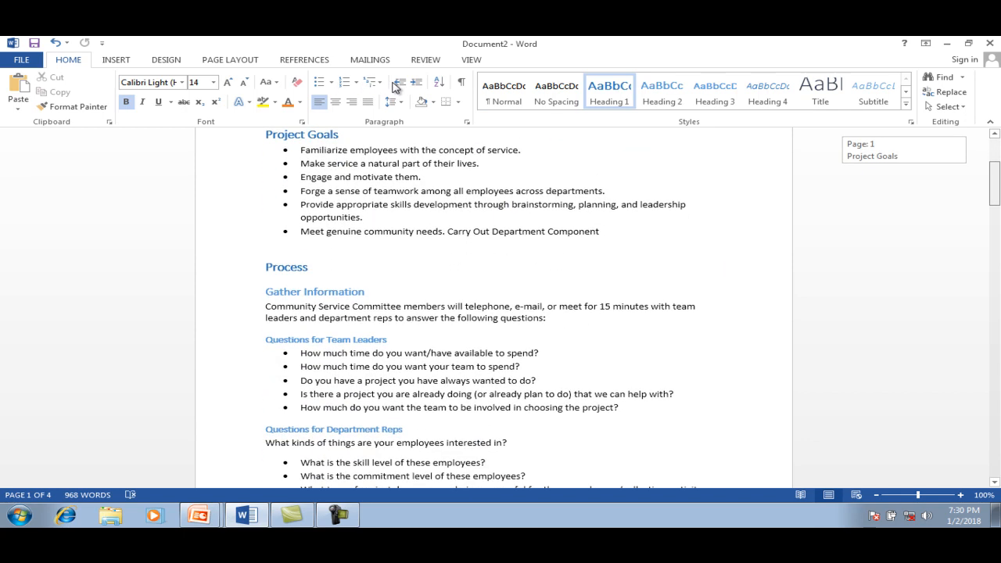
scroll(394, 86, down, 9)
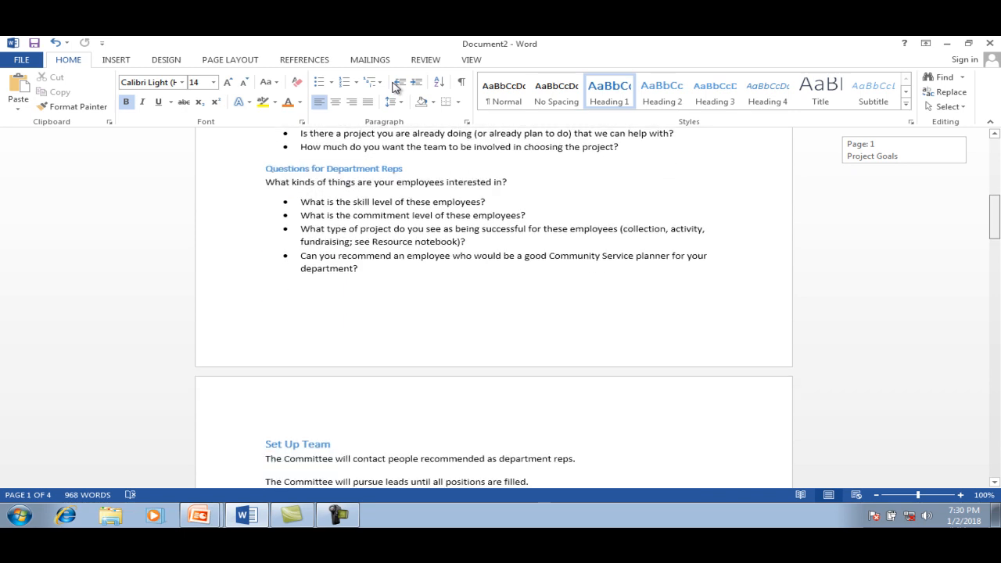
scroll(409, 86, down, 10)
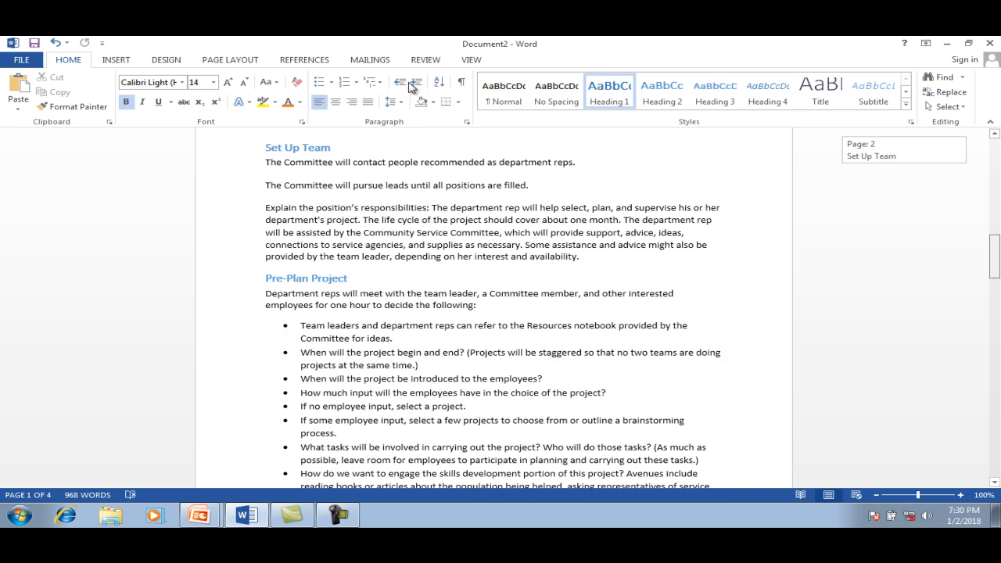
scroll(409, 86, up, 20)
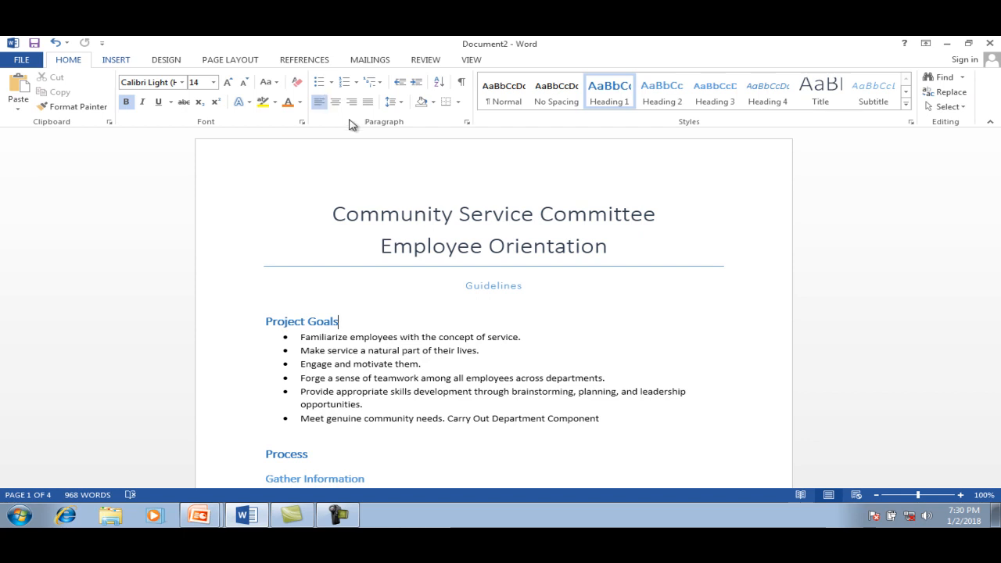
click(94, 61)
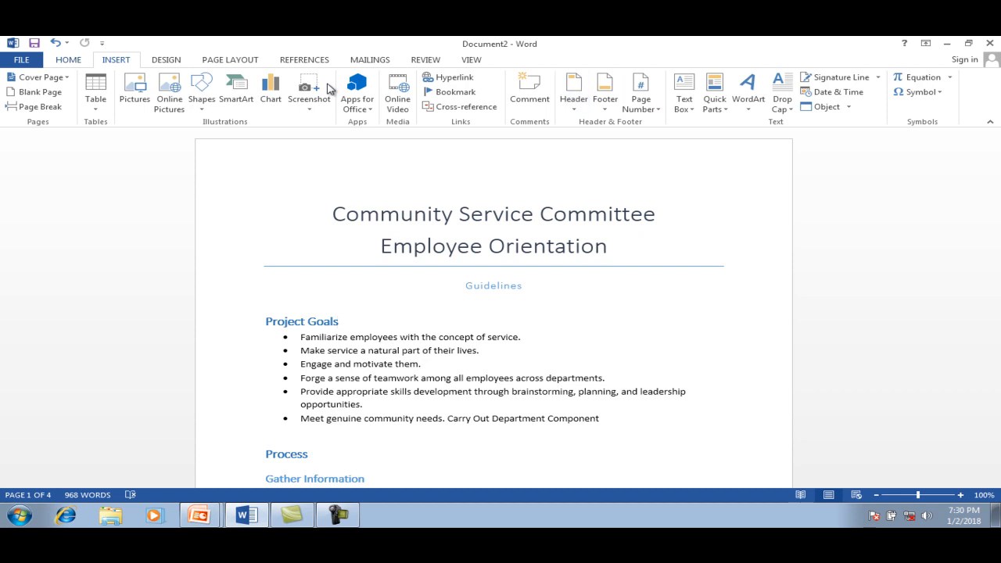
click(68, 60)
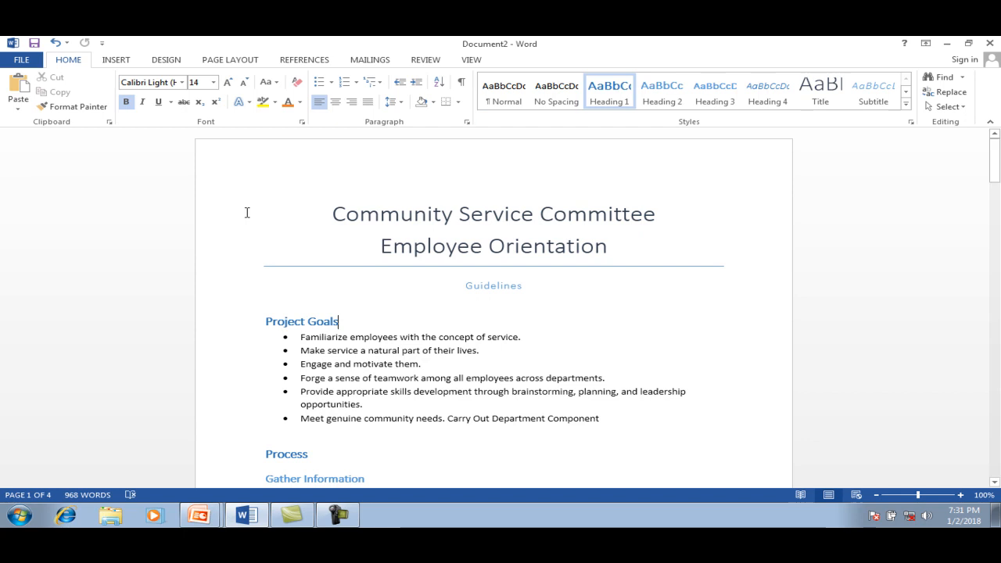
key(ctrl+shift+n)
key(ctrl+z)
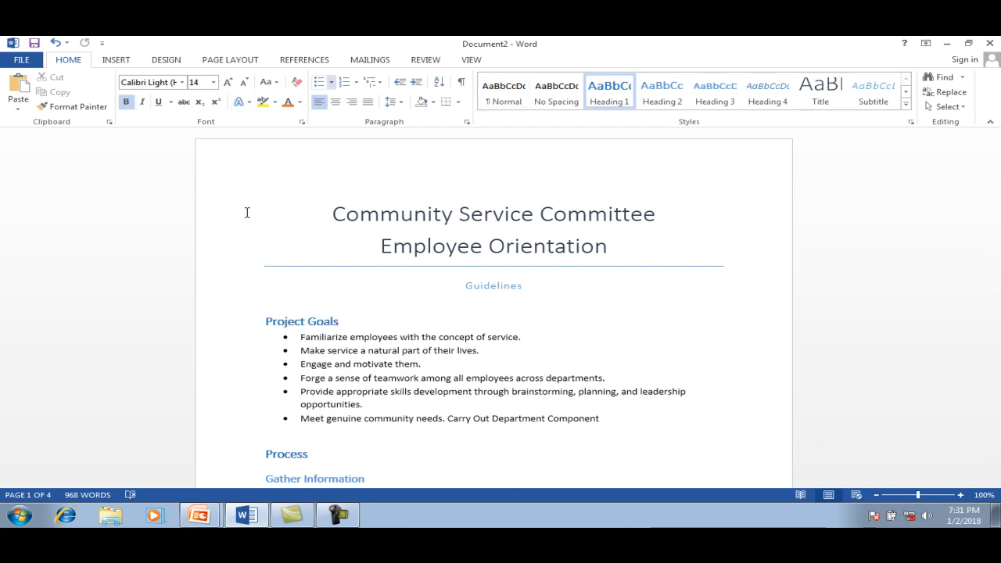
Add a blank line above the document title and insert the built-in Motion cover page.
key(alt+n)
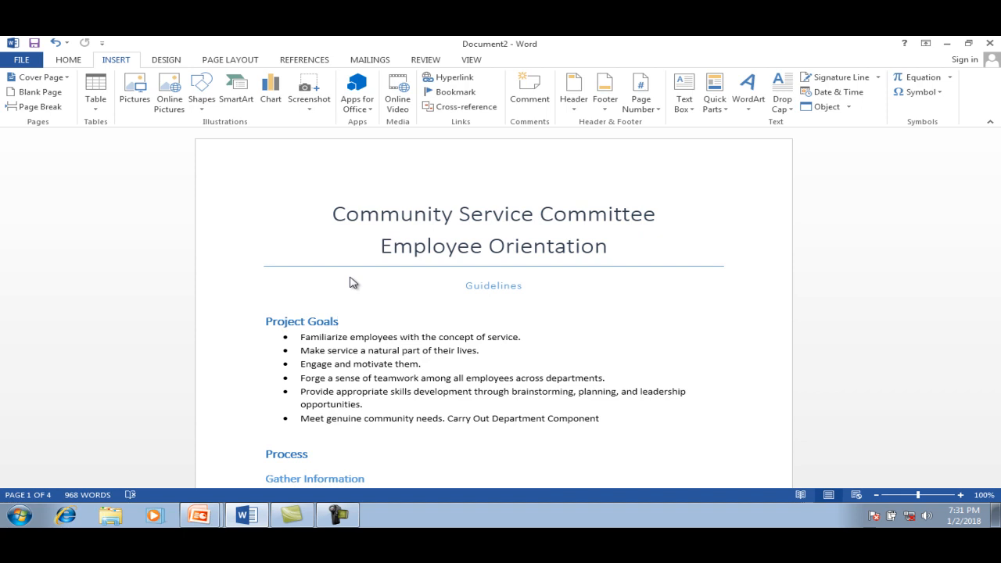
key(ctrl+Home)
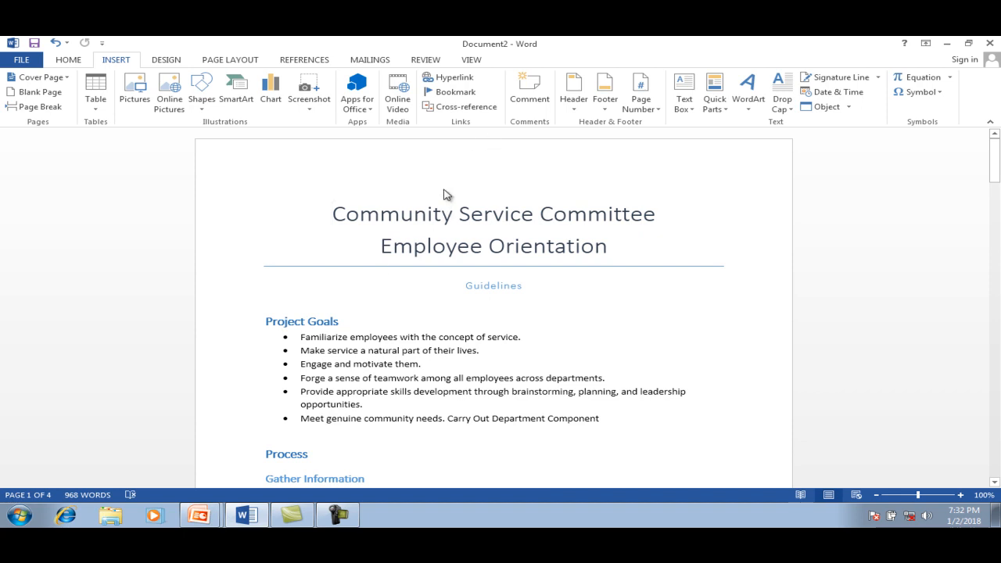
scroll(445, 195, up, 1)
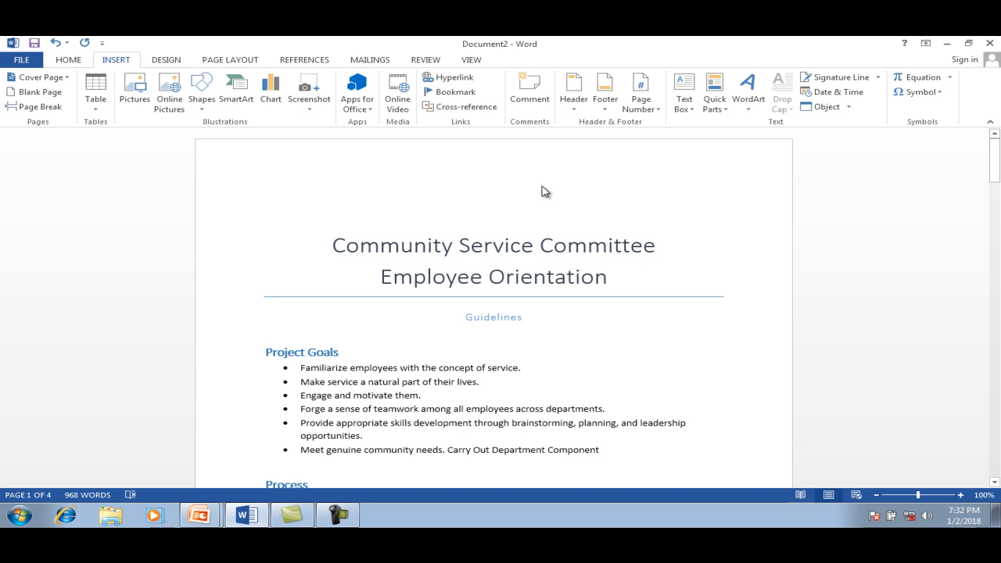
key(alt+n)
key(v)
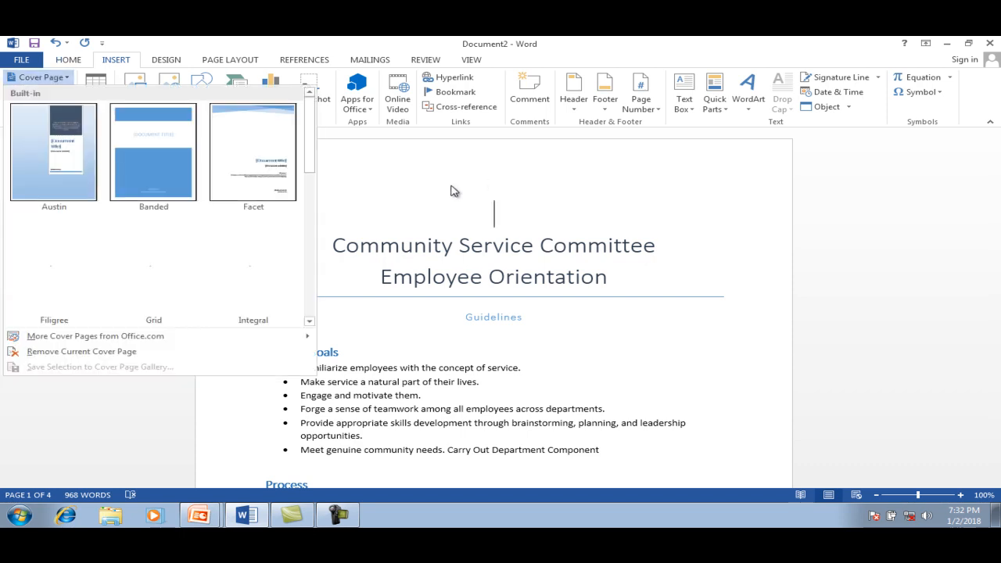
drag(310, 135, 310, 199)
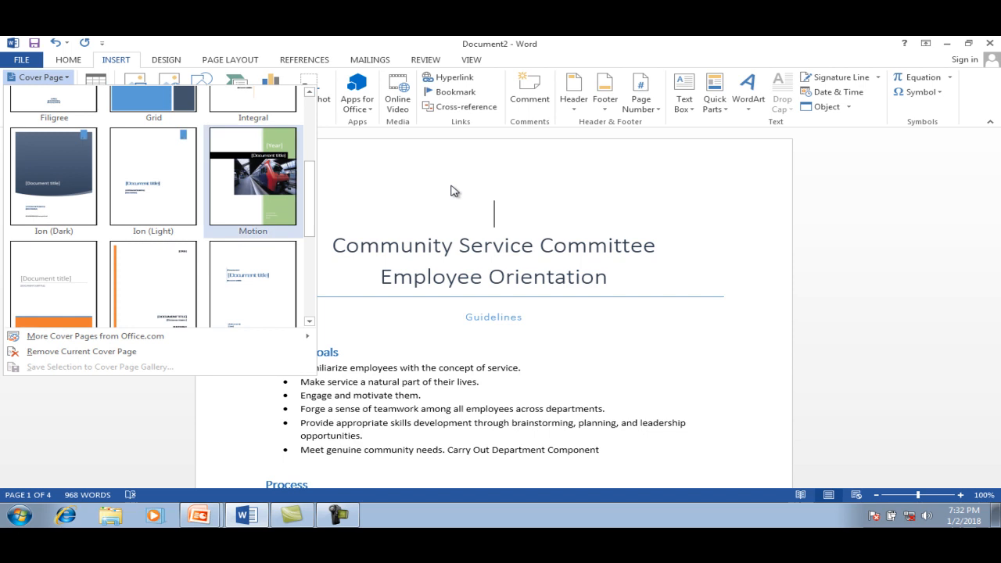
click(600, 213)
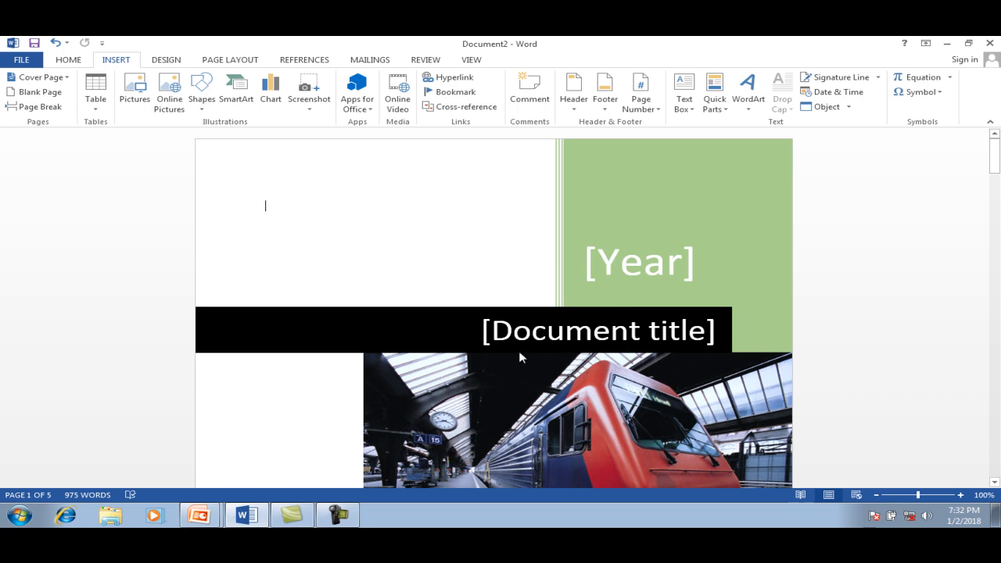
Set the cover page's year placeholder to 2018 by choosing today's date.
scroll(503, 360, down, 1)
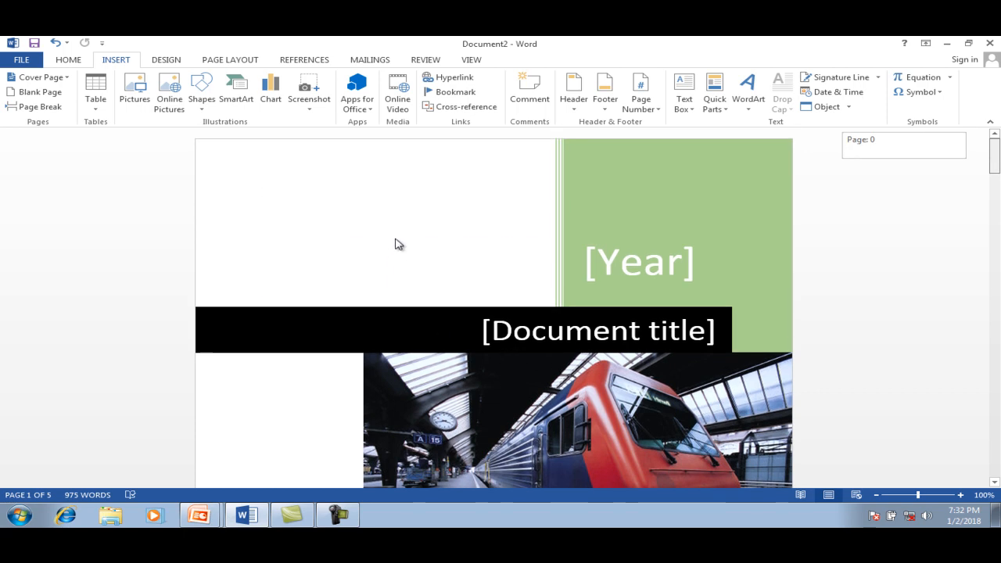
click(395, 237)
scroll(389, 239, down, 2)
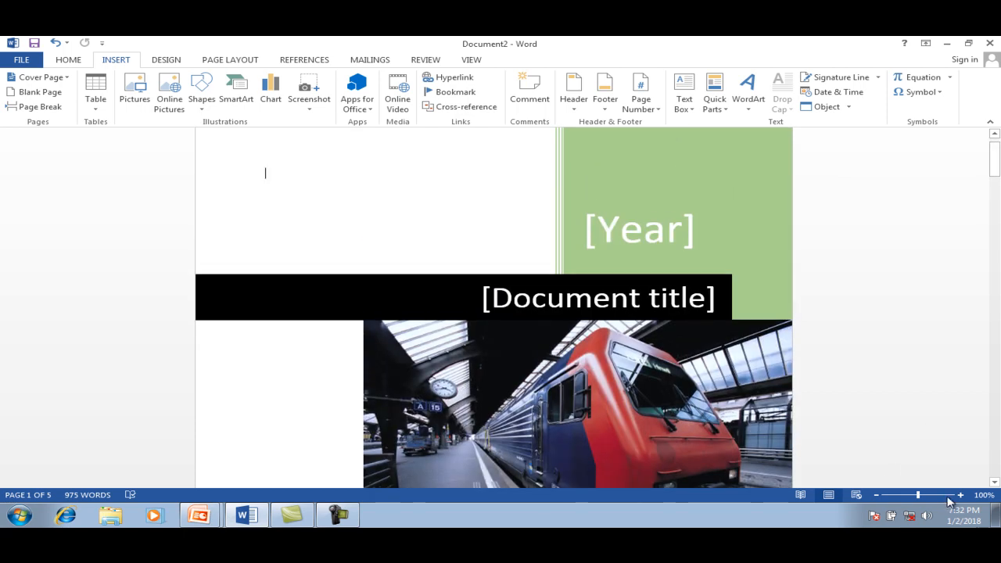
click(642, 230)
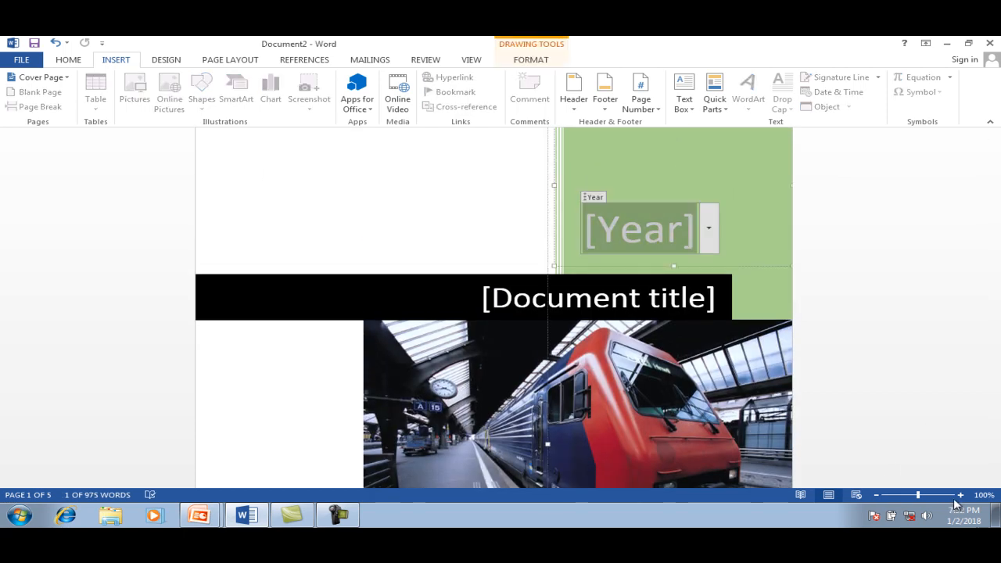
key(alt+Down)
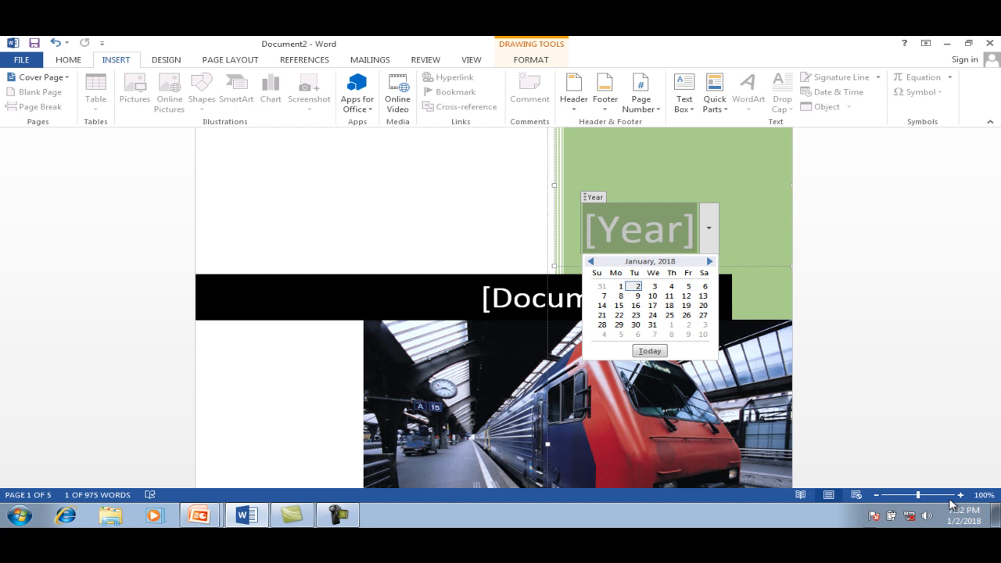
key(Return)
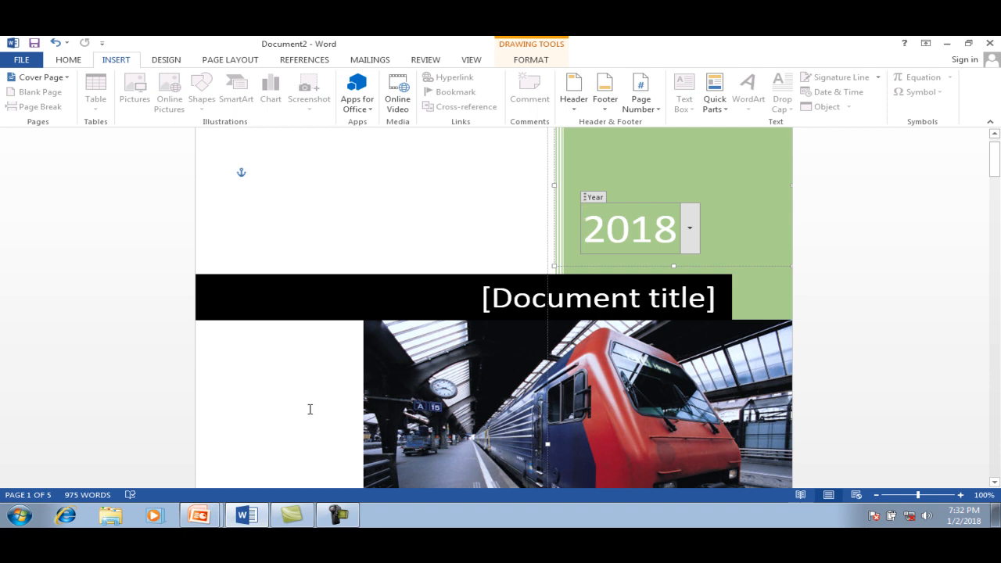
Replace the cover page's document title placeholder with "Computer reserch" and shift its black banner leftwards.
click(244, 244)
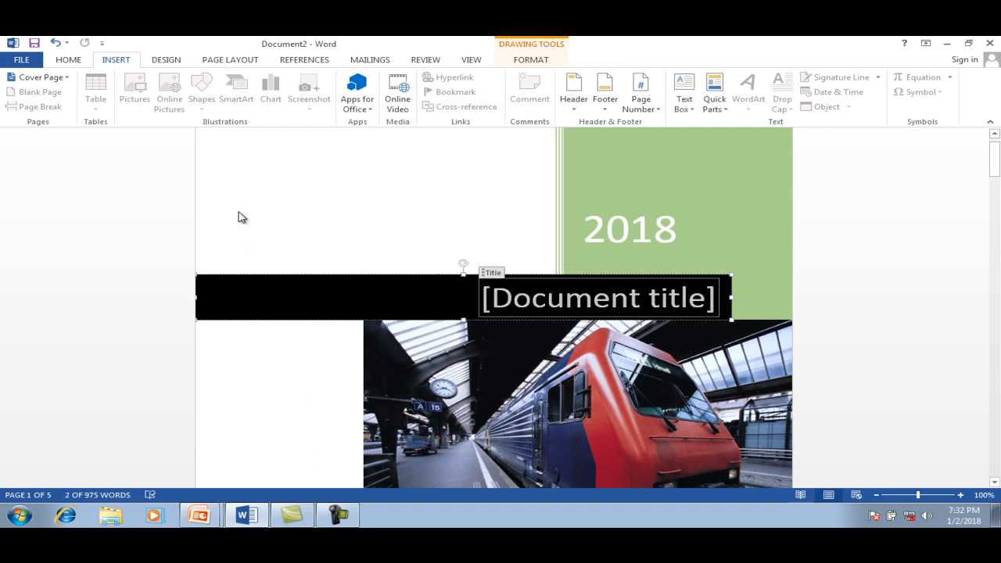
key(Delete)
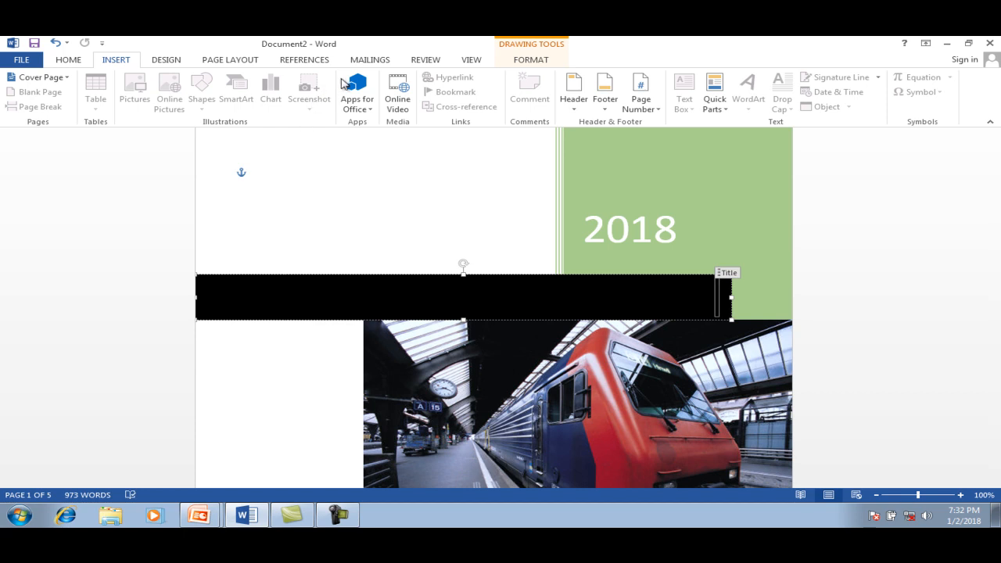
text(Com)
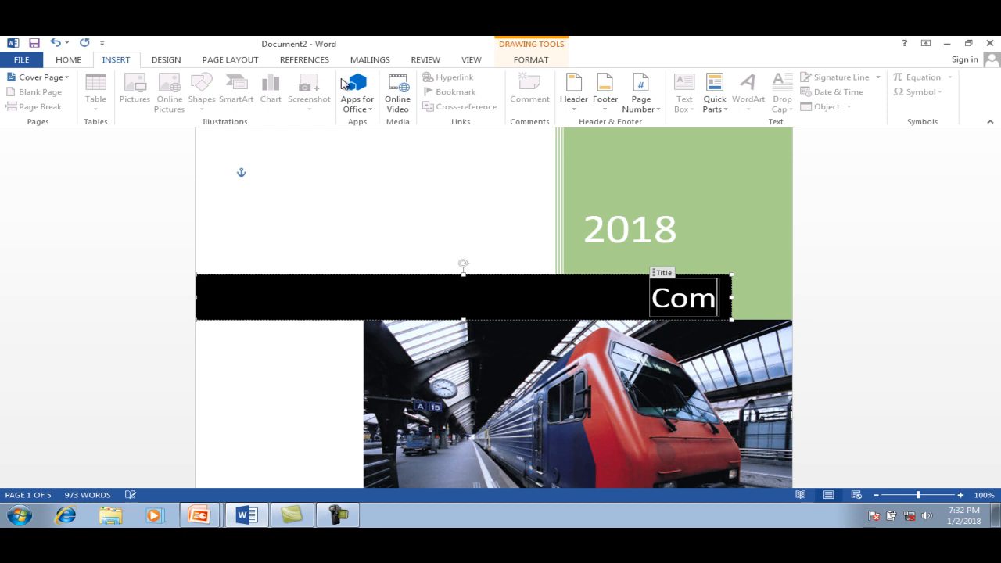
text(puter)
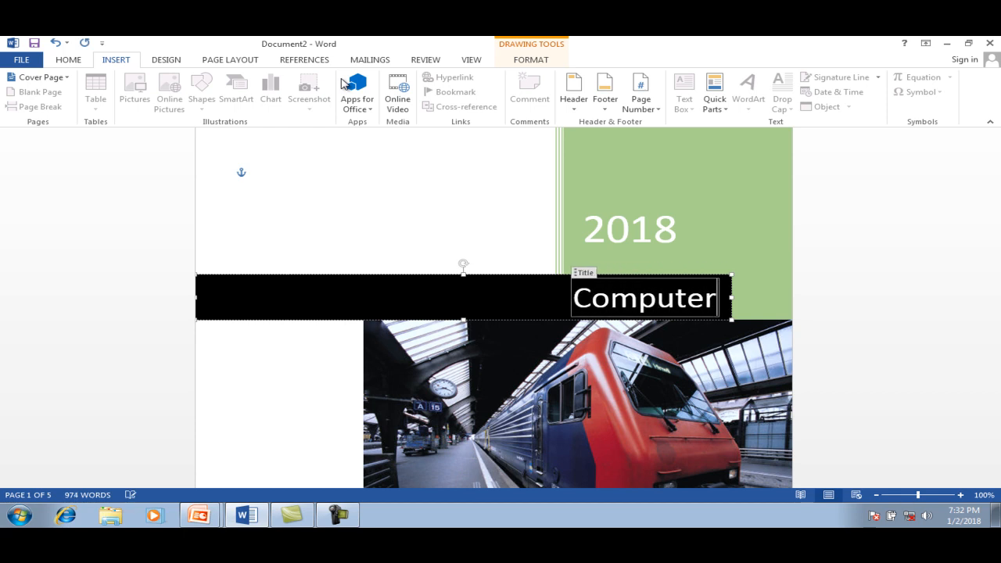
text( reser)
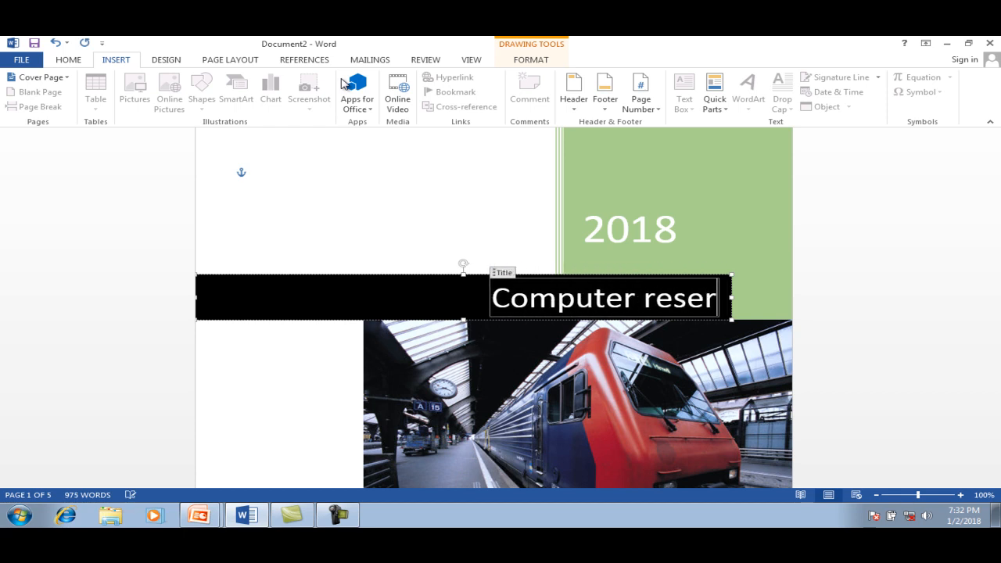
text(ch)
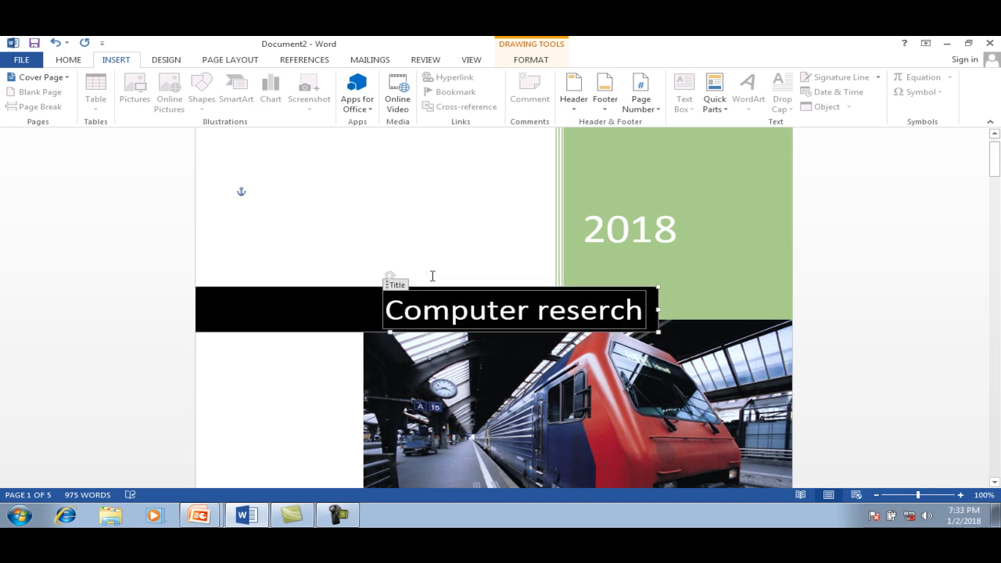
drag(433, 276, 432, 276)
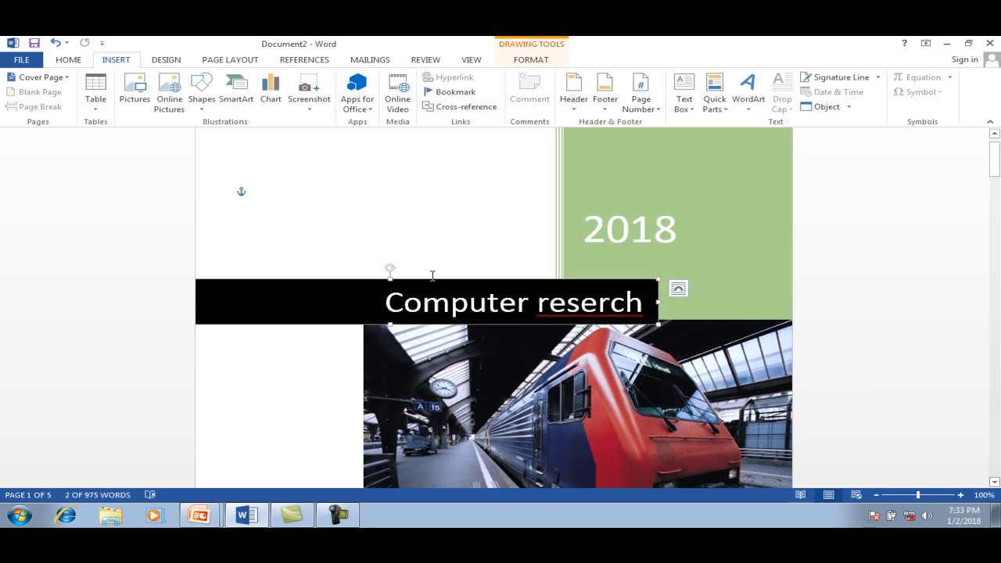
Fill in the company name placeholder near the foot of the cover page with "ABC".
scroll(432, 276, down, 1)
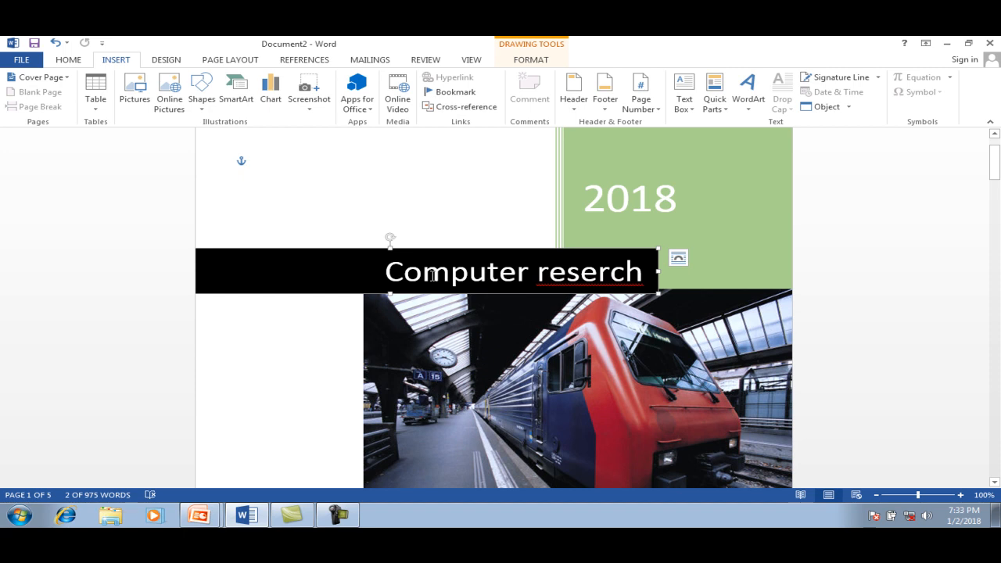
scroll(432, 275, down, 1)
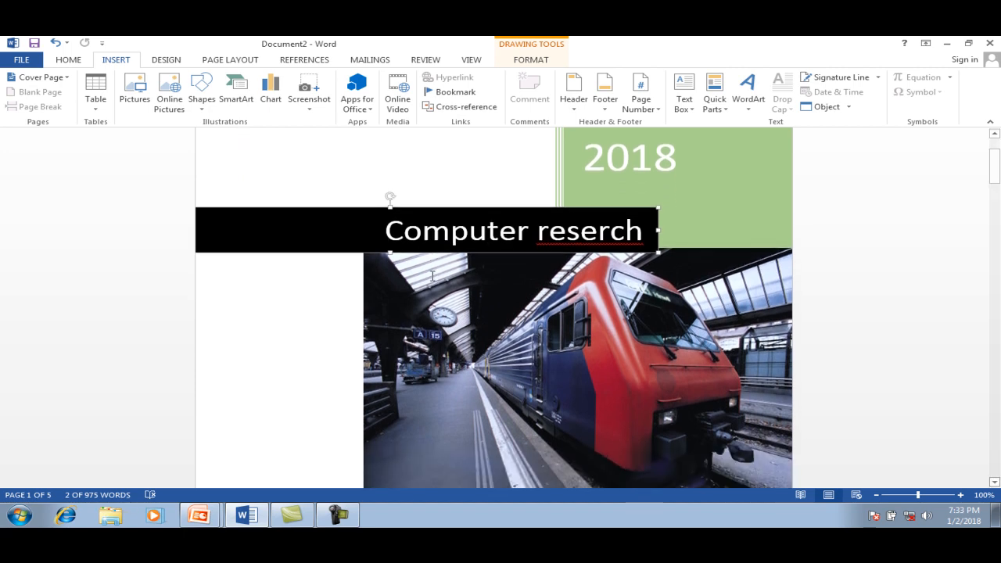
scroll(433, 275, down, 2)
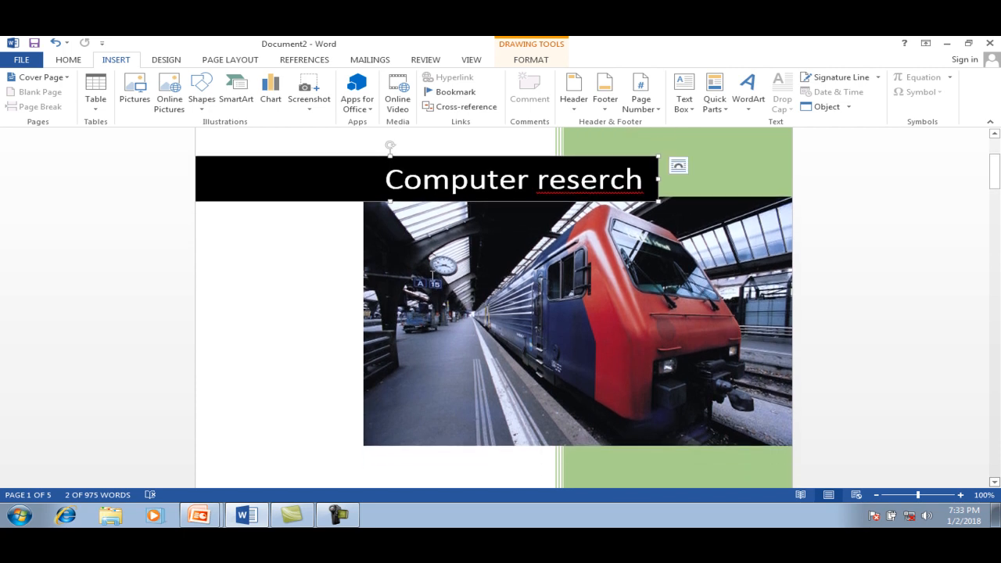
scroll(433, 275, down, 3)
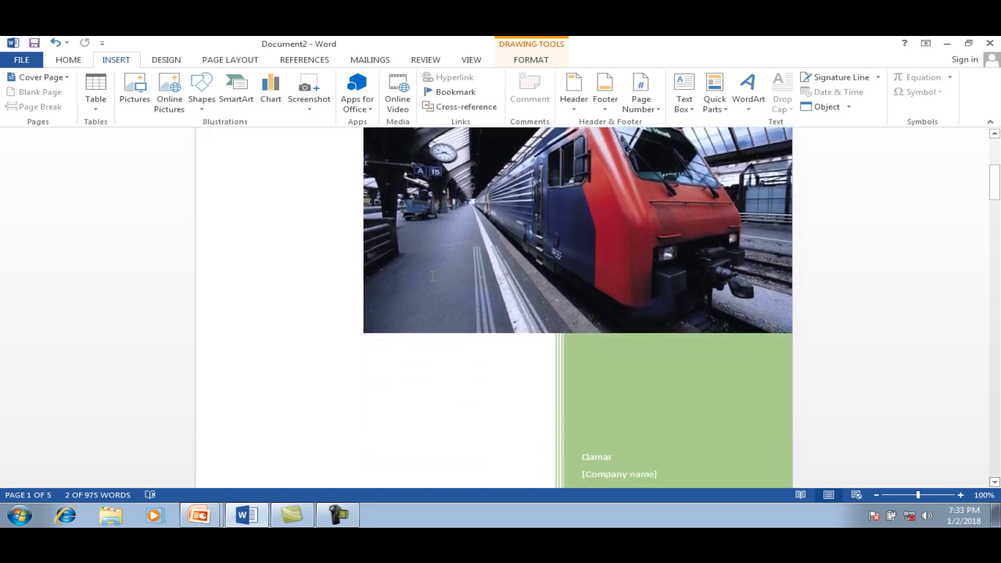
scroll(432, 275, down, 2)
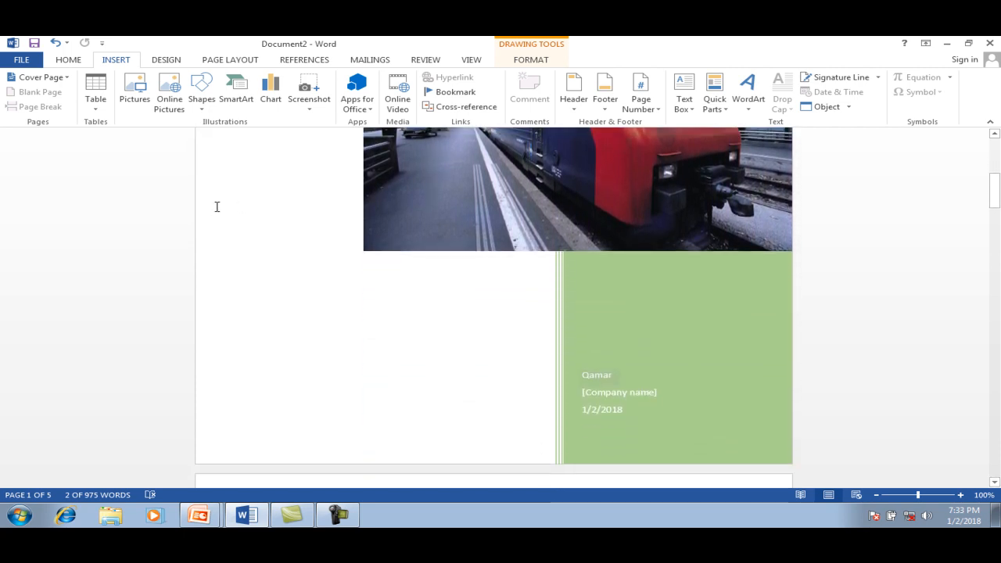
drag(225, 219, 248, 255)
click(275, 443)
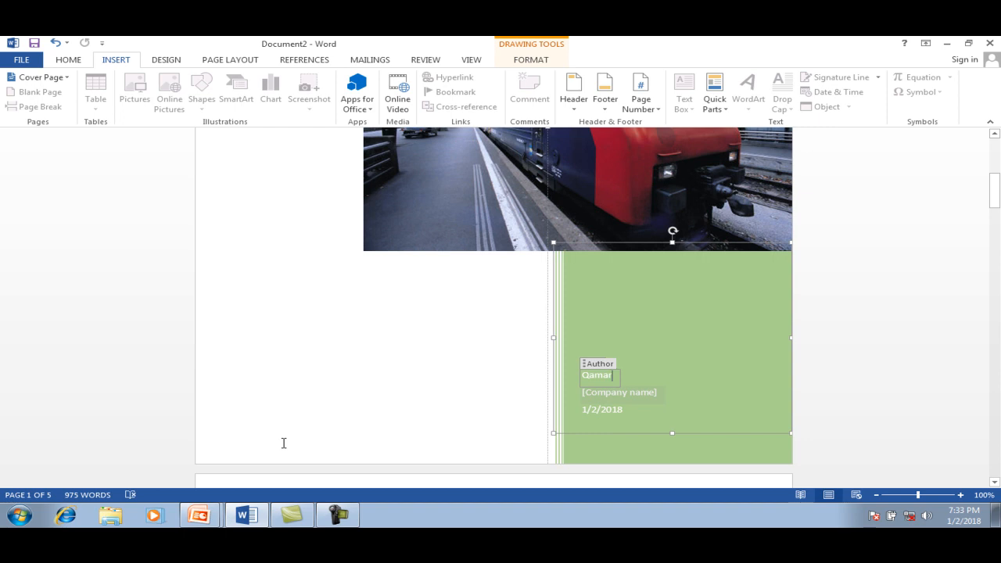
key(Down)
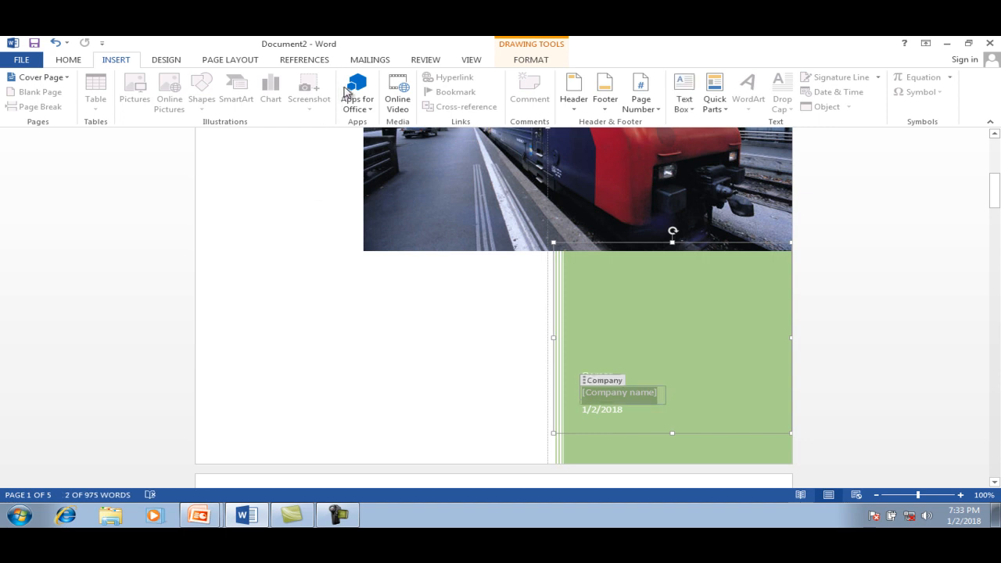
text(ABC)
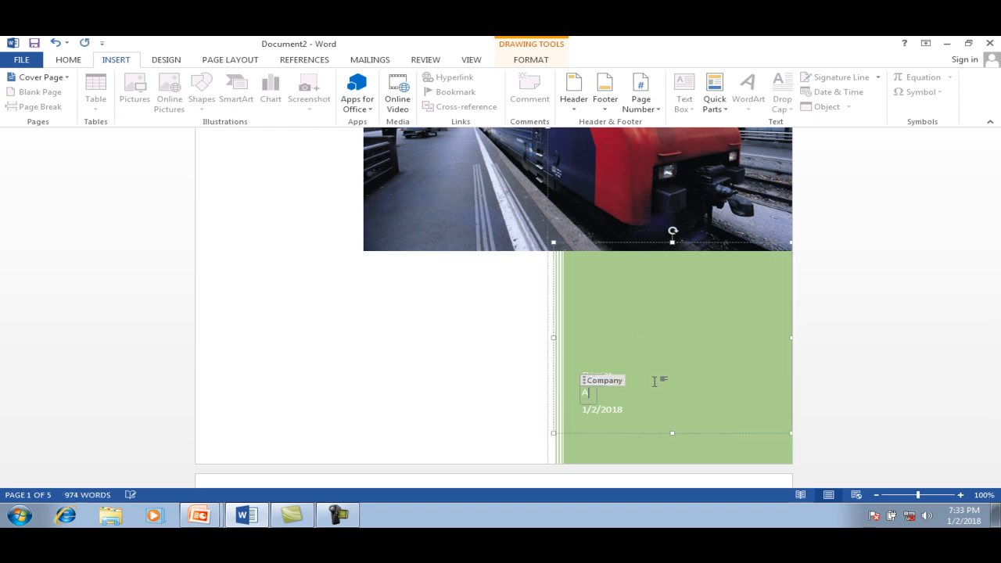
Delete the author's name from the author field above the company name on the cover page.
key(Up)
key(BackSpace)
key(BackSpace)
key(BackSpace)
key(BackSpace)
key(BackSpace)
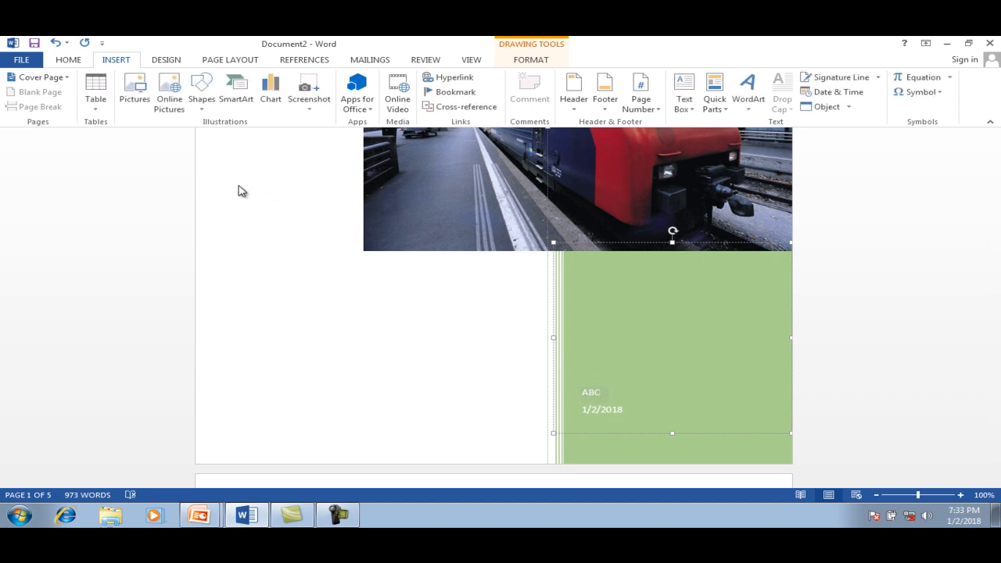
Enter the author's full name in the author field above the company name on the cover page.
text(A Ghaffar khan)
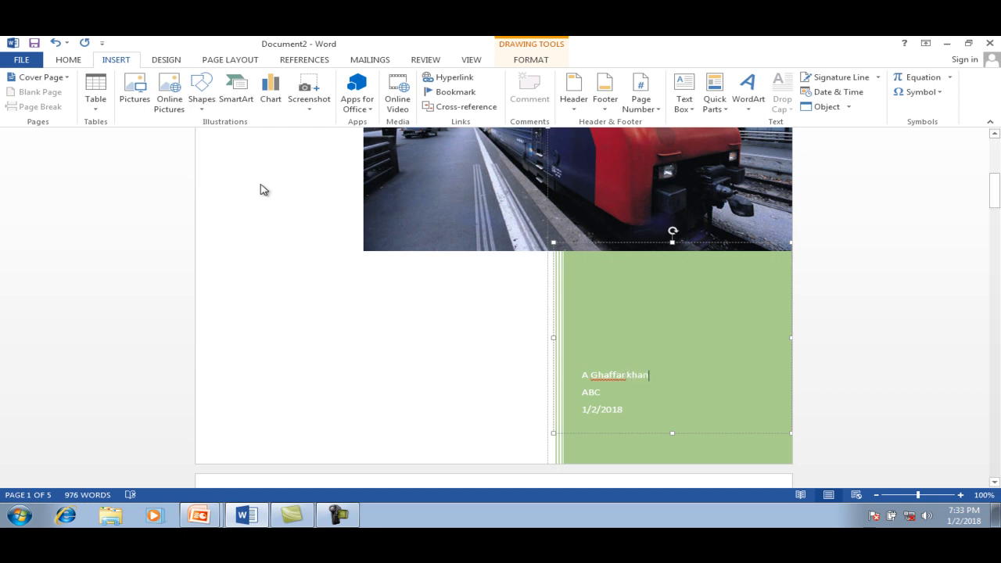
scroll(361, 92, down, 1)
scroll(349, 88, up, 5)
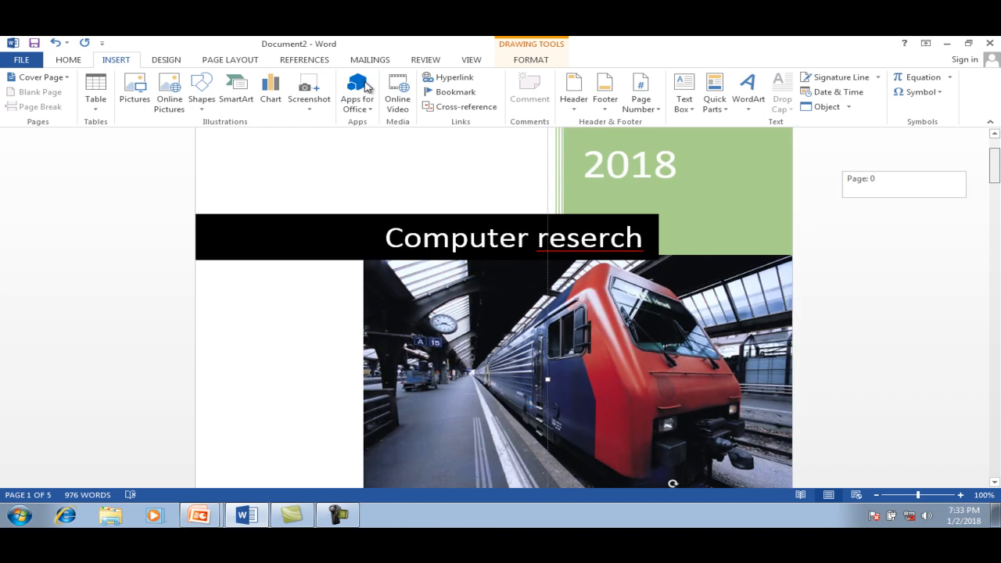
scroll(366, 87, down, 10)
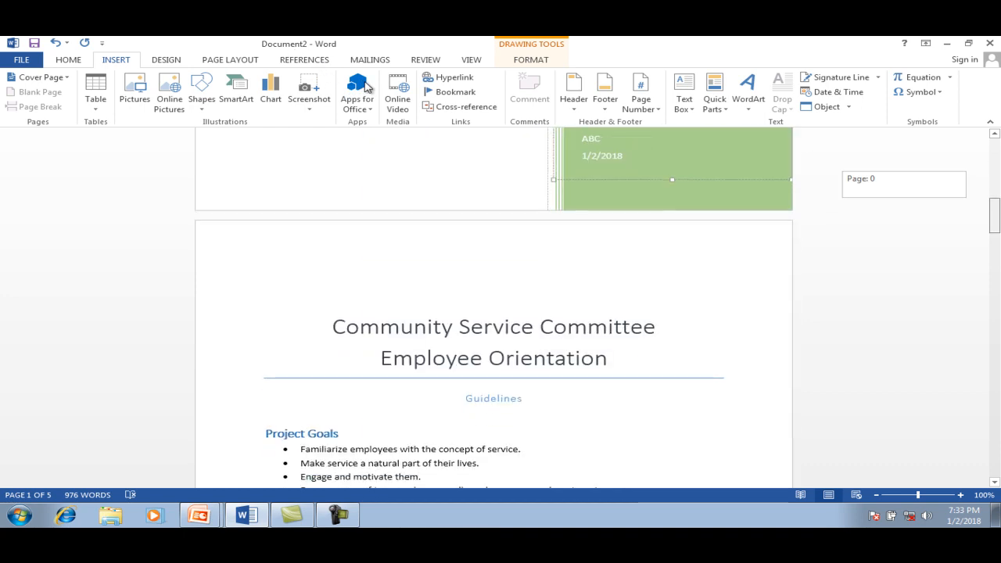
scroll(365, 88, up, 1)
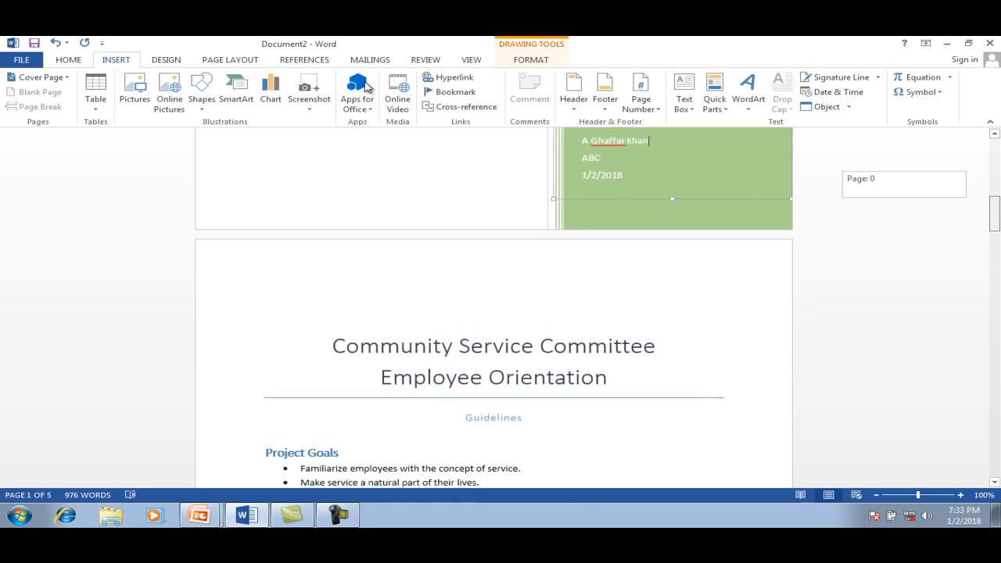
scroll(366, 87, up, 10)
scroll(365, 88, up, 1)
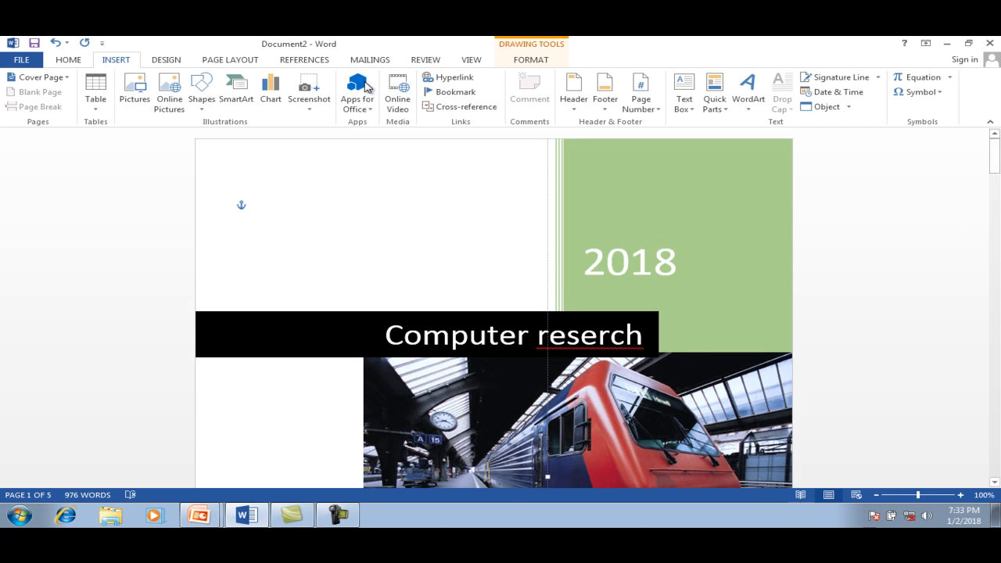
Insert a blank page between the cover page and the "Community Service Committee Employee Orientation" title.
click(228, 236)
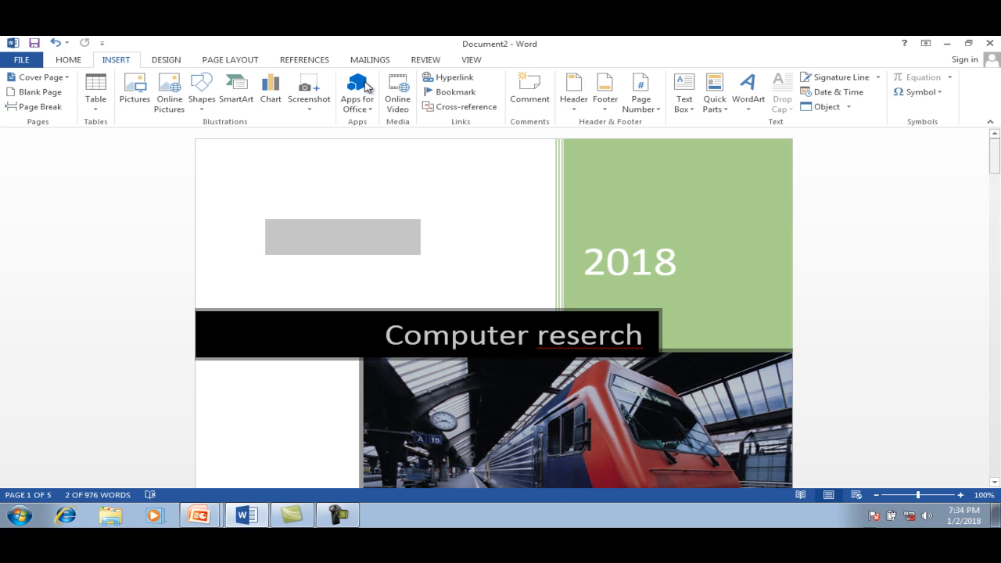
drag(995, 156, 995, 203)
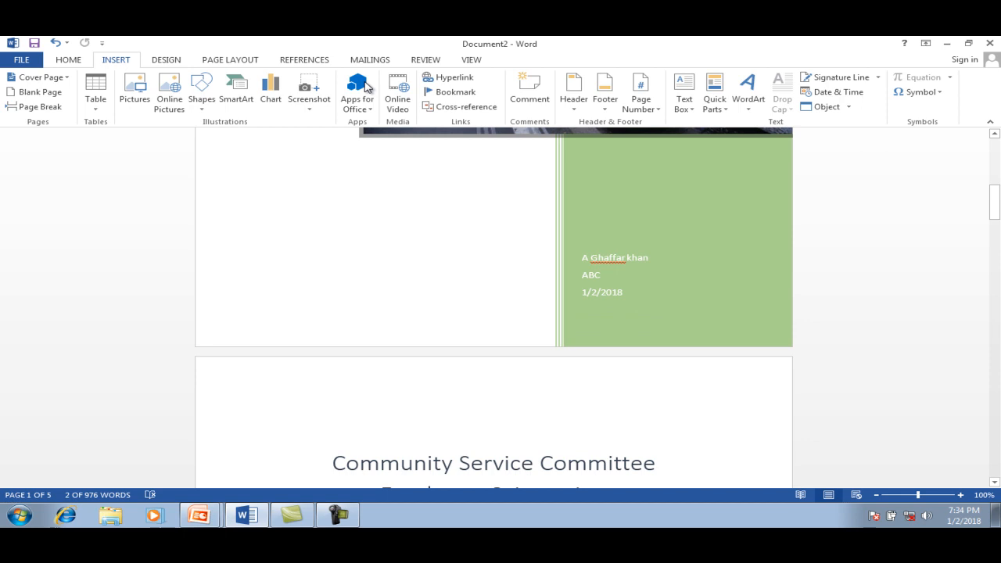
click(494, 432)
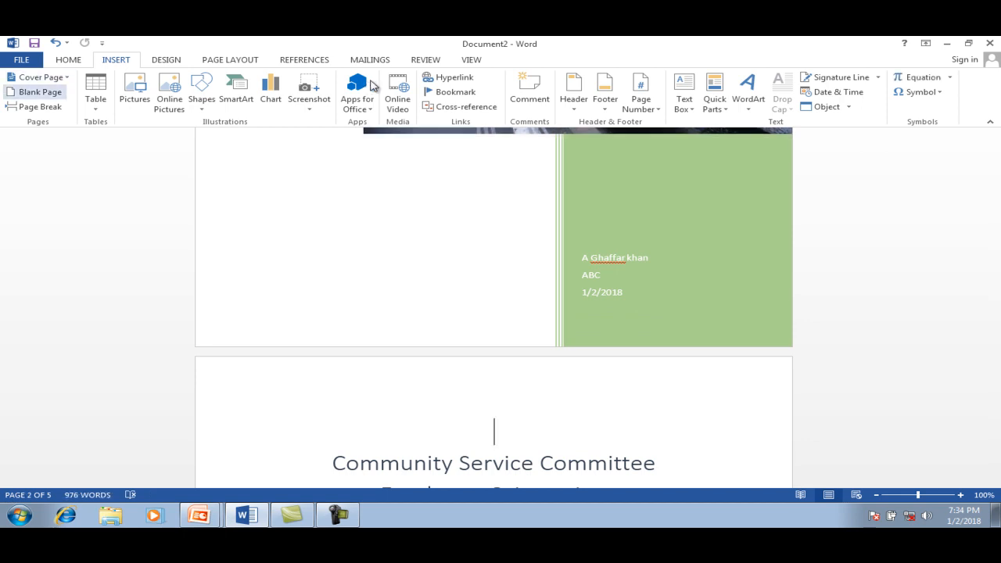
click(40, 91)
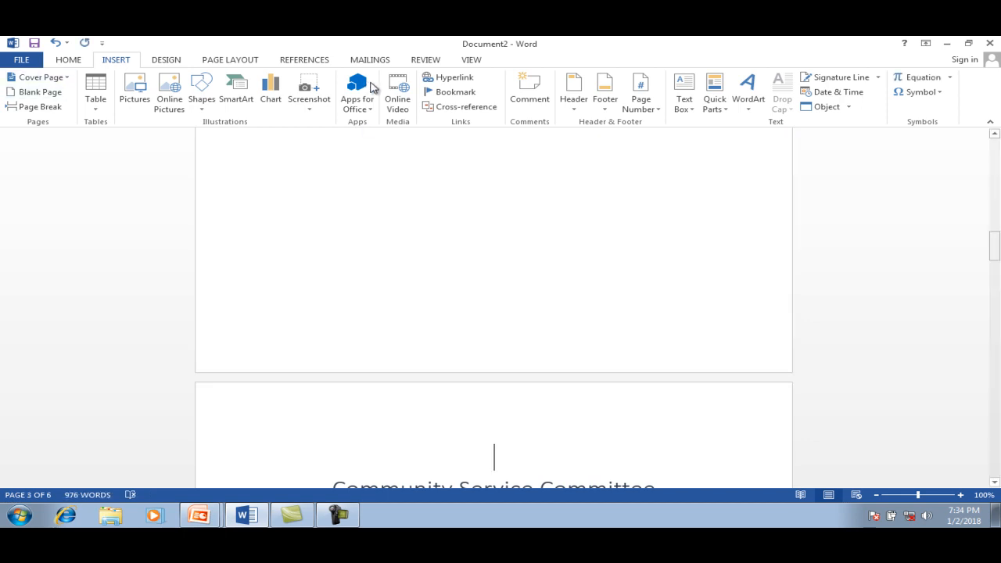
mouse_move(994, 246)
mouse_down()
mouse_move(994, 184)
mouse_move(994, 193)
mouse_up()
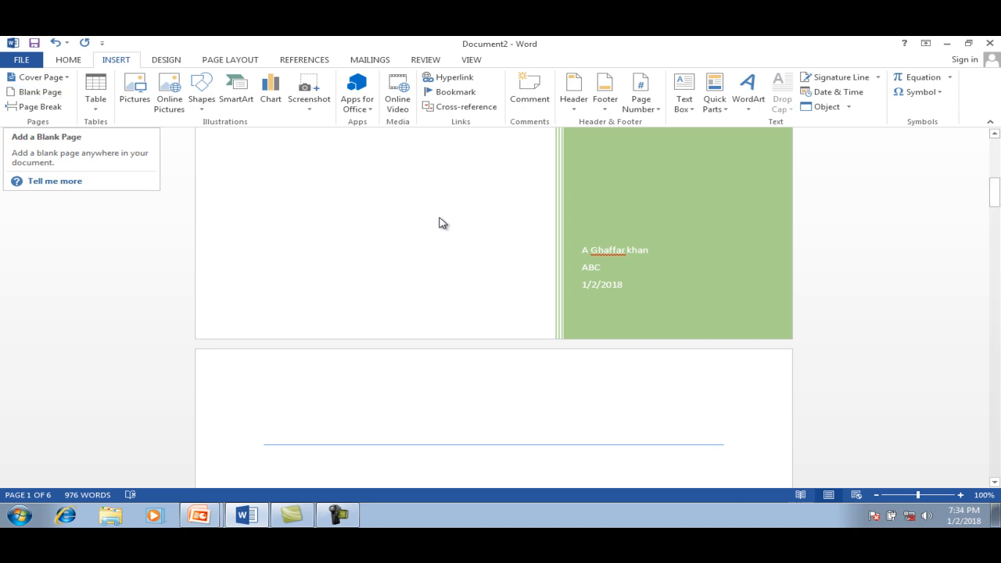
Insert a page break before the "Questions for Department Reps" heading so that section starts on a new page.
drag(995, 192, 995, 290)
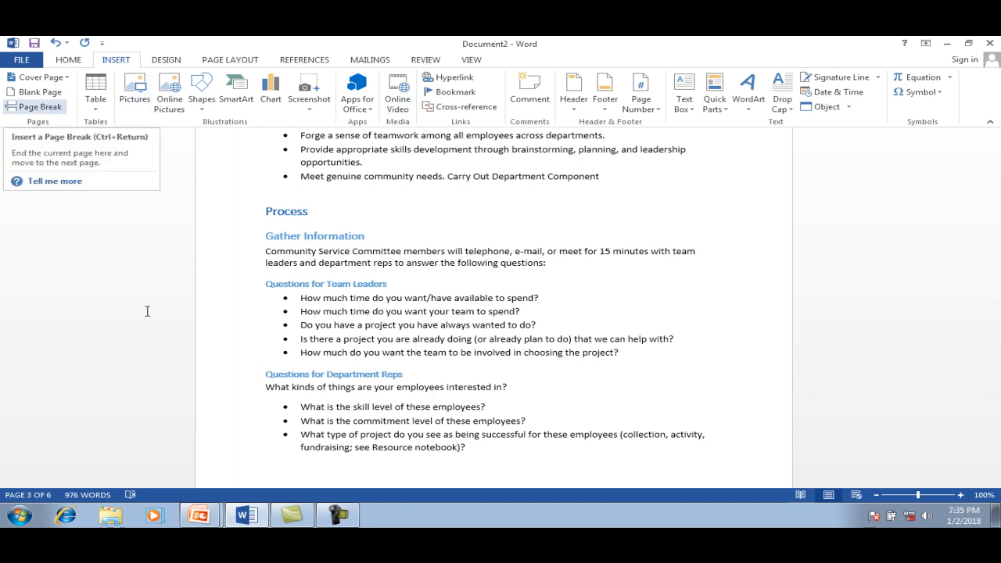
key(ctrl+Return)
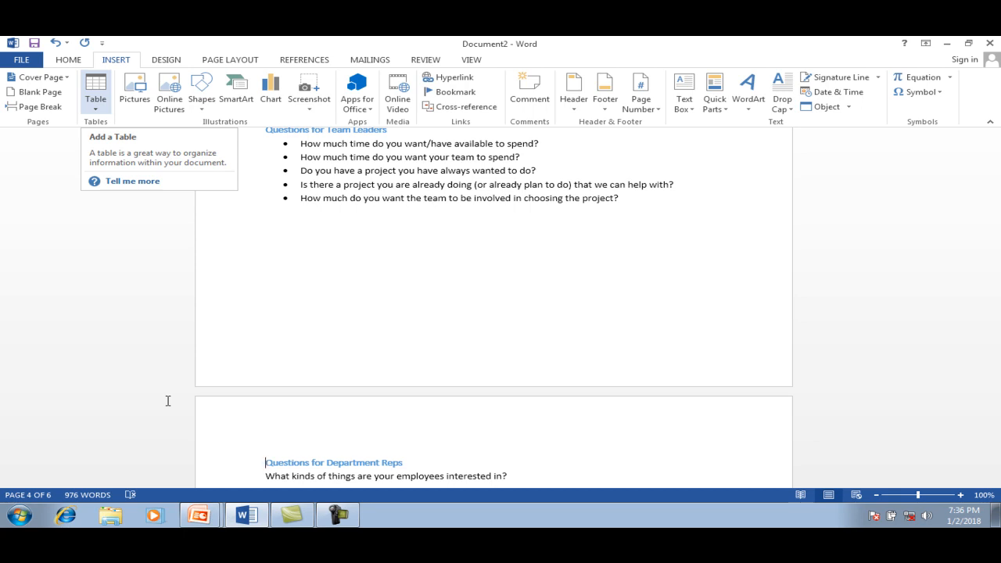
Insert a table with three columns and four rows on the empty line below the "Questions for Team Leaders" bullets.
click(96, 94)
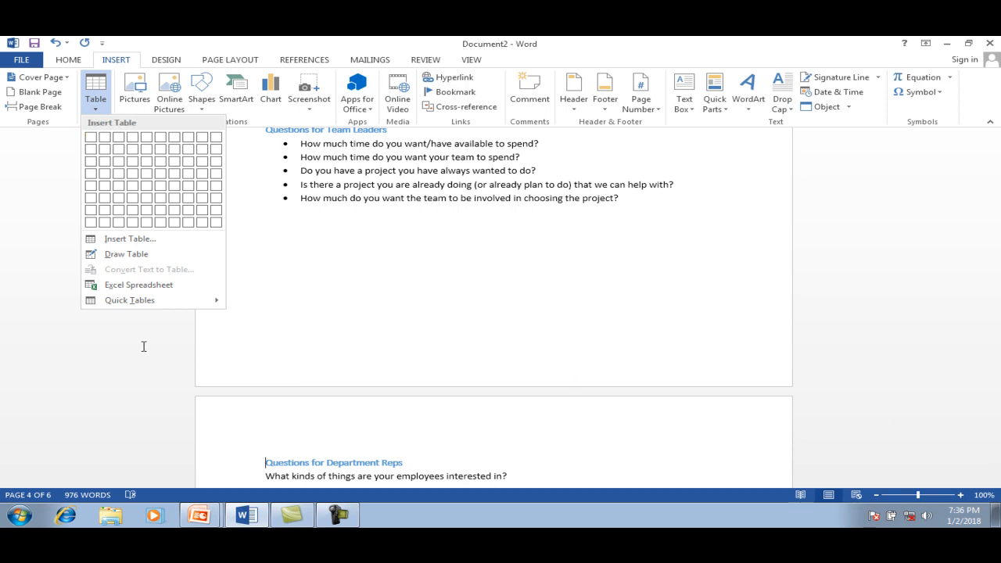
click(416, 85)
click(313, 223)
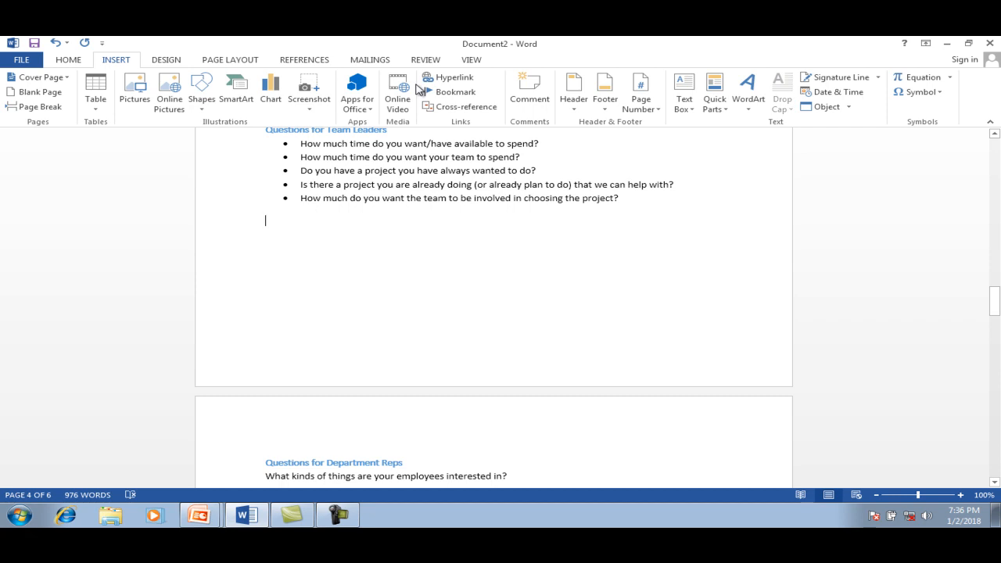
click(96, 94)
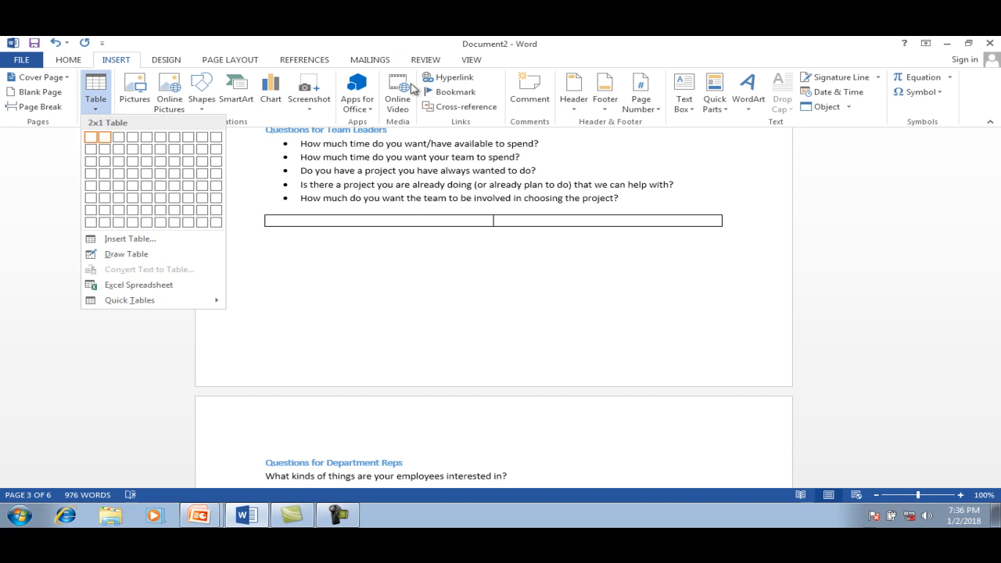
key(Right)
key(Down)
key(Down)
key(Down)
key(Return)
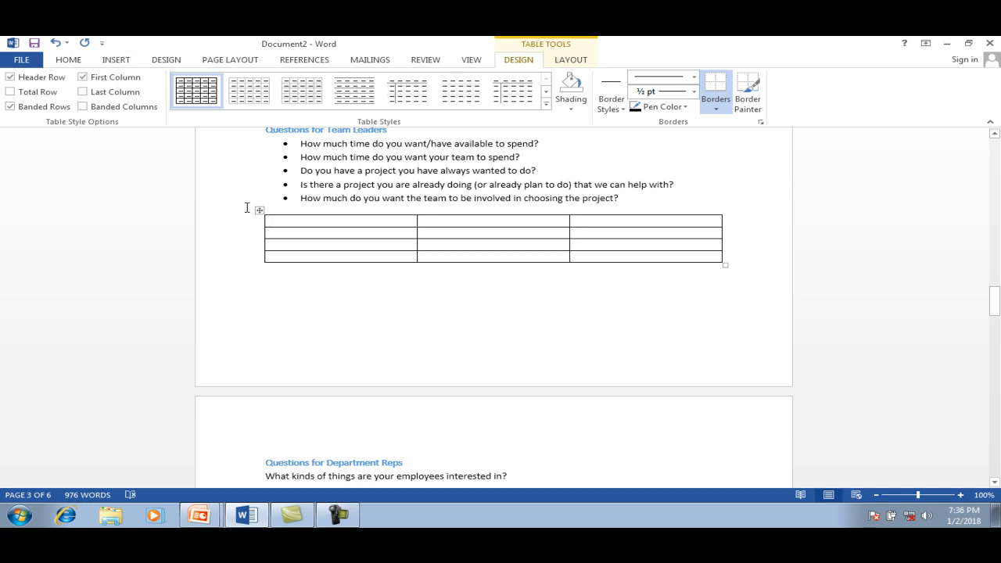
Below the three-column table, insert another table by specifying 4 columns and 3 rows in the Insert Table dialog.
key(Down)
key(Down)
key(Down)
key(Down)
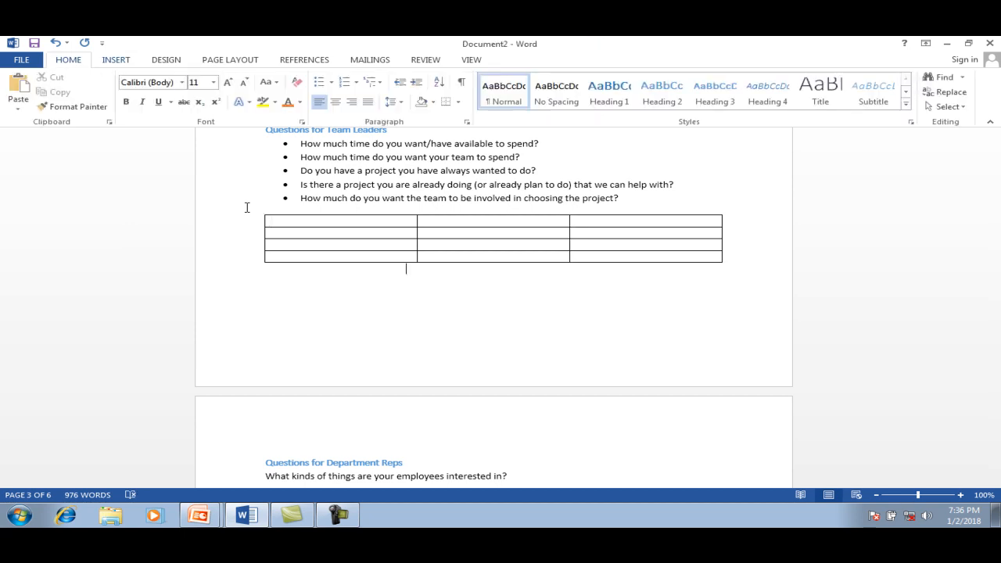
click(96, 94)
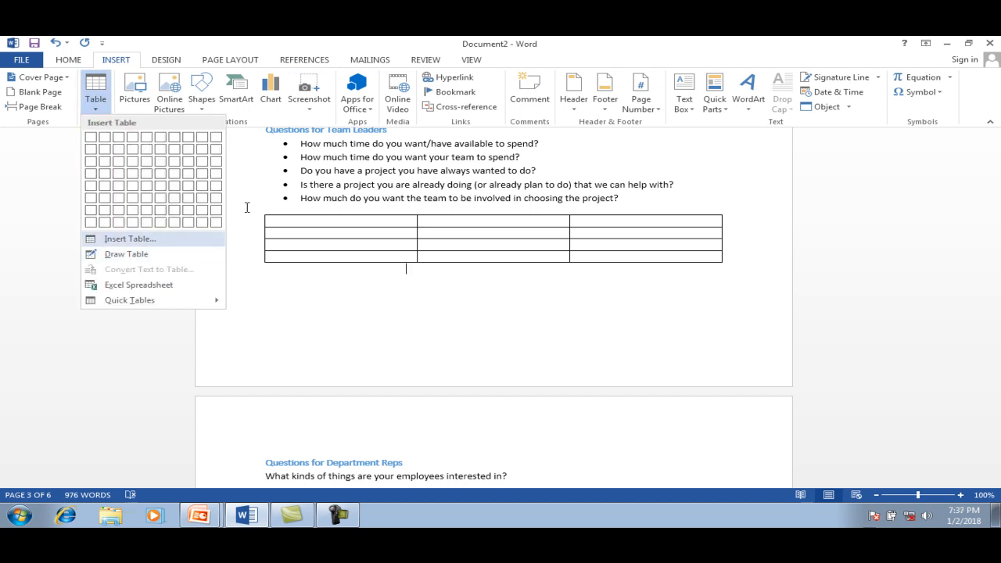
click(125, 238)
mouse_move(477, 186)
mouse_down()
mouse_move(642, 132)
mouse_move(771, 132)
mouse_move(803, 148)
mouse_up()
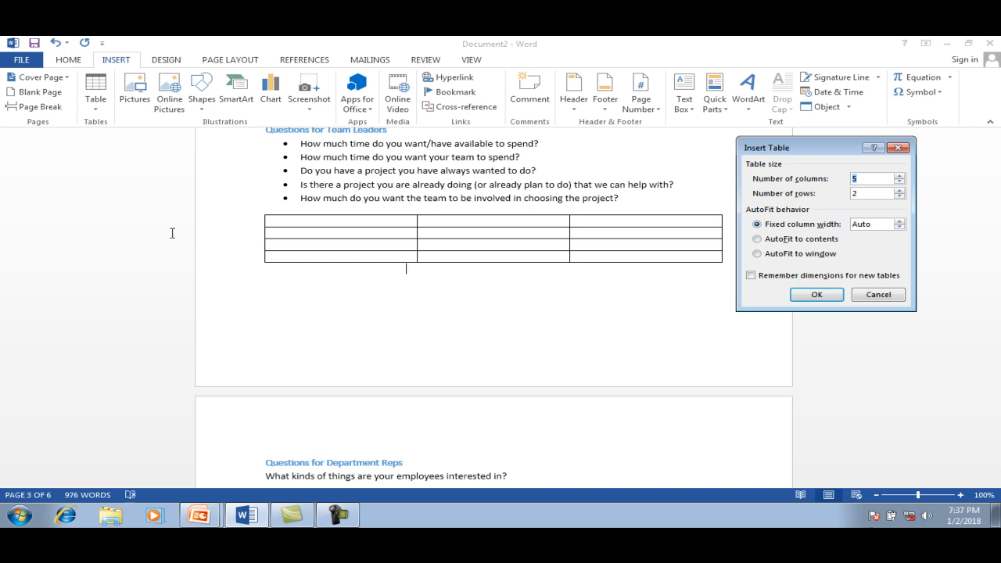
text(4)
key(Tab)
text(3)
key(Return)
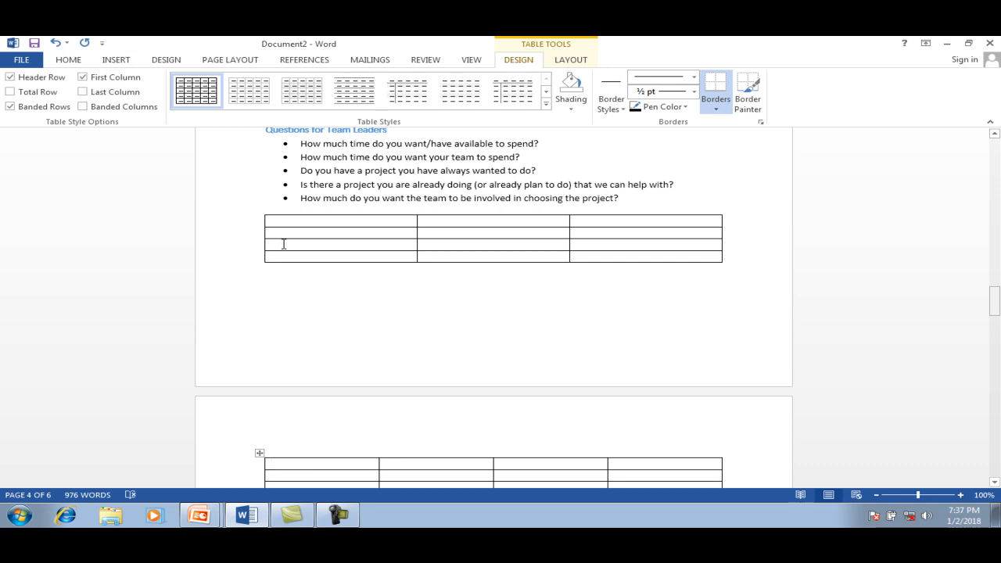
Use Draw Table to add a full-width row about 0.34" high above the four-column table and divide it with a vertical line at the first column's edge.
key(Left)
scroll(284, 244, down, 2)
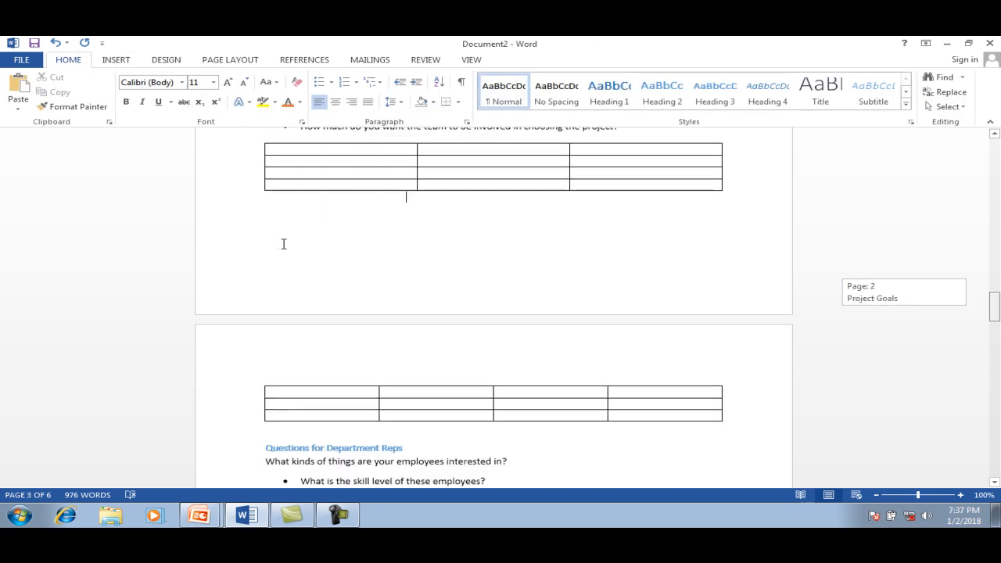
scroll(284, 244, down, 1)
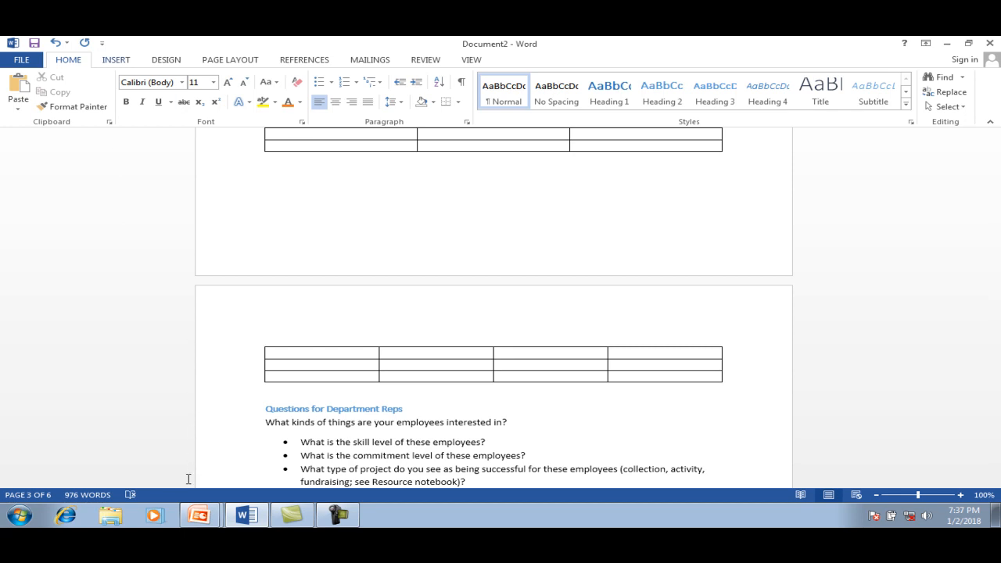
key(alt+n)
key(t)
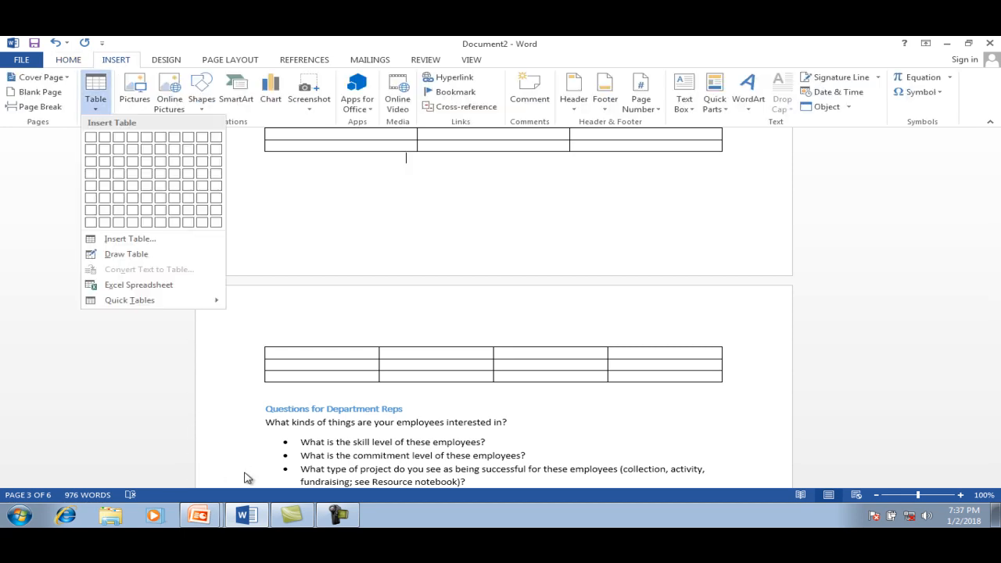
key(Down)
key(Down)
key(Down)
key(Down)
key(Down)
key(Down)
key(Down)
key(Down)
key(Down)
key(Down)
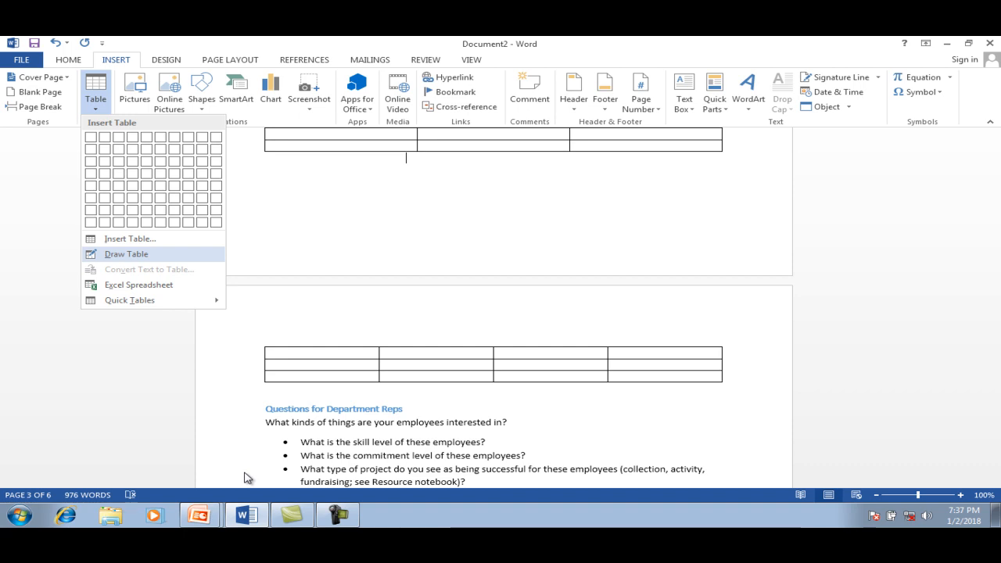
key(Return)
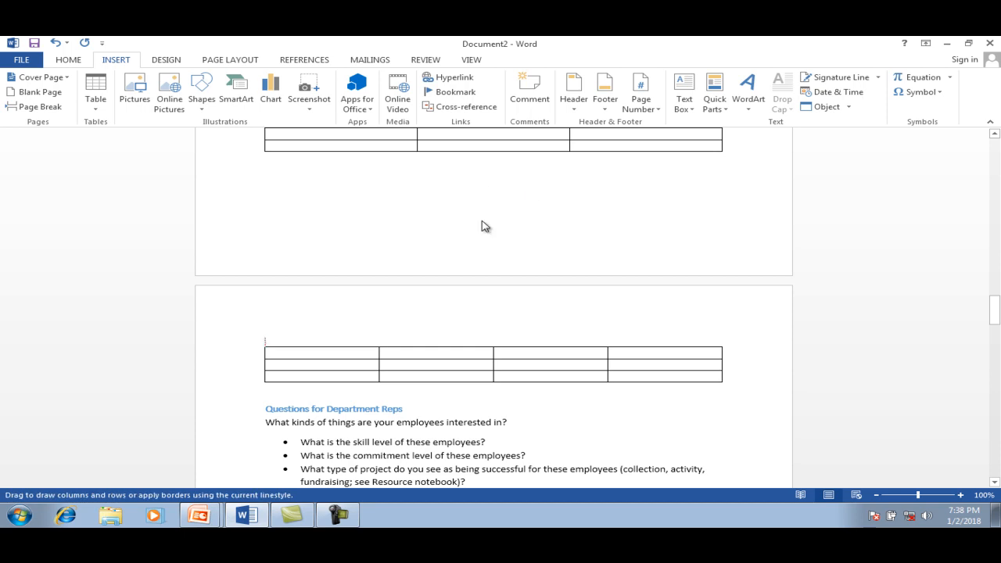
mouse_move(266, 346)
mouse_down()
mouse_move(643, 304)
mouse_move(726, 325)
mouse_up()
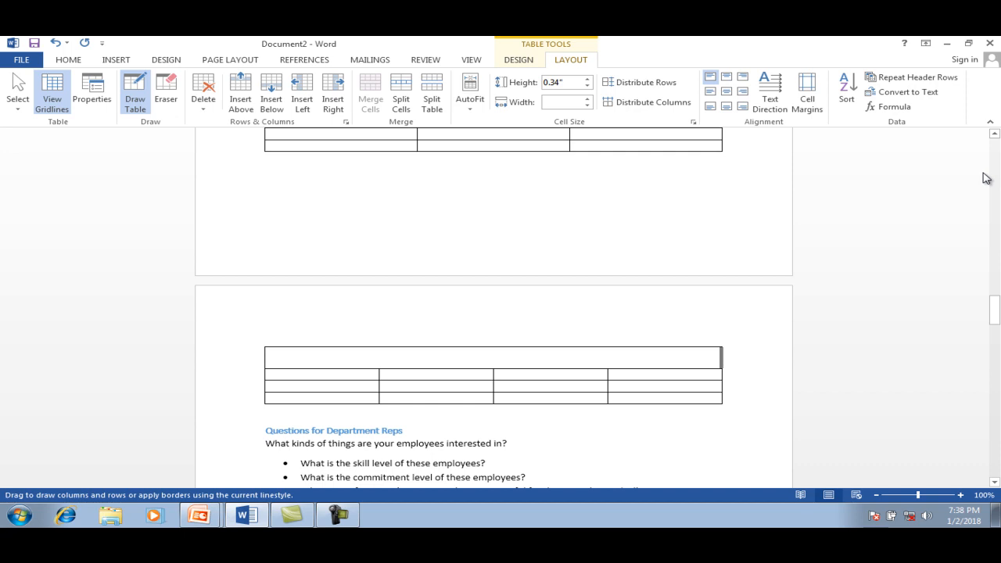
drag(380, 350, 380, 368)
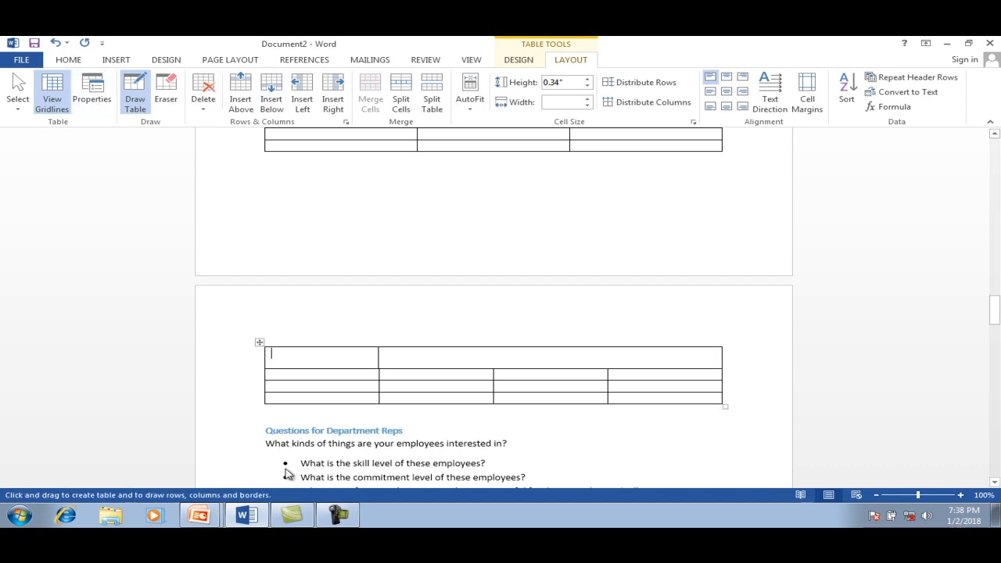
scroll(199, 358, up, 15)
scroll(602, 507, down, 15)
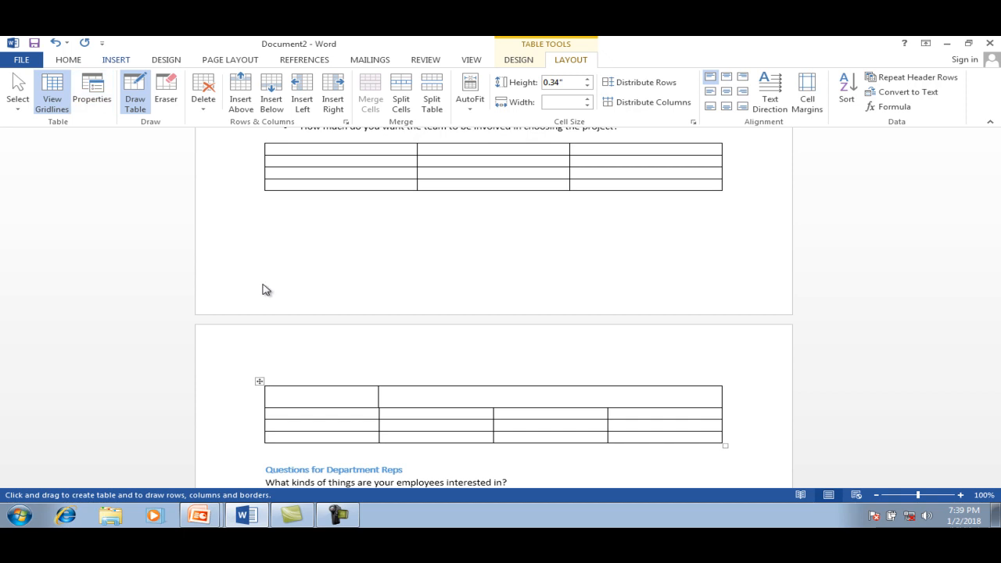
click(116, 59)
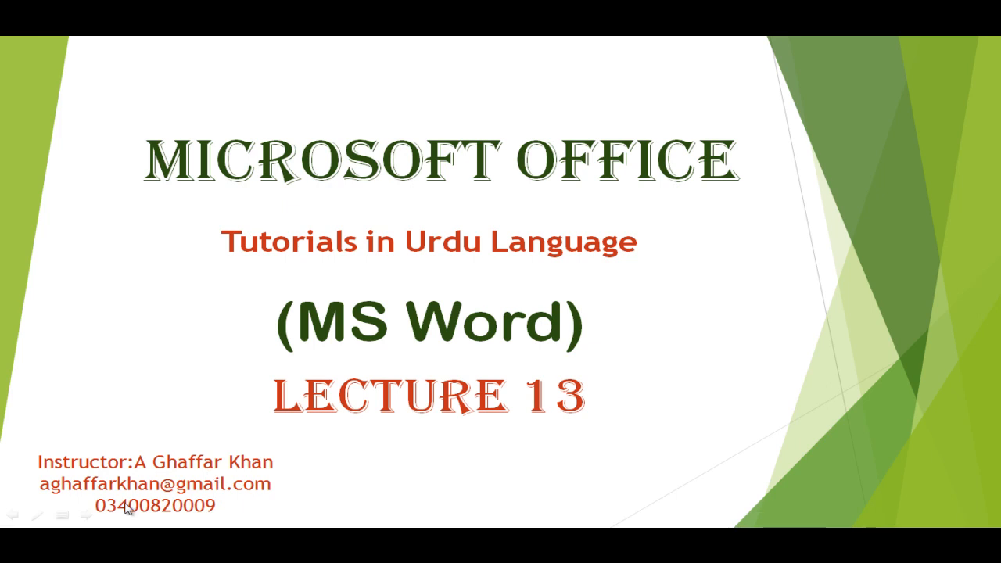
click(111, 512)
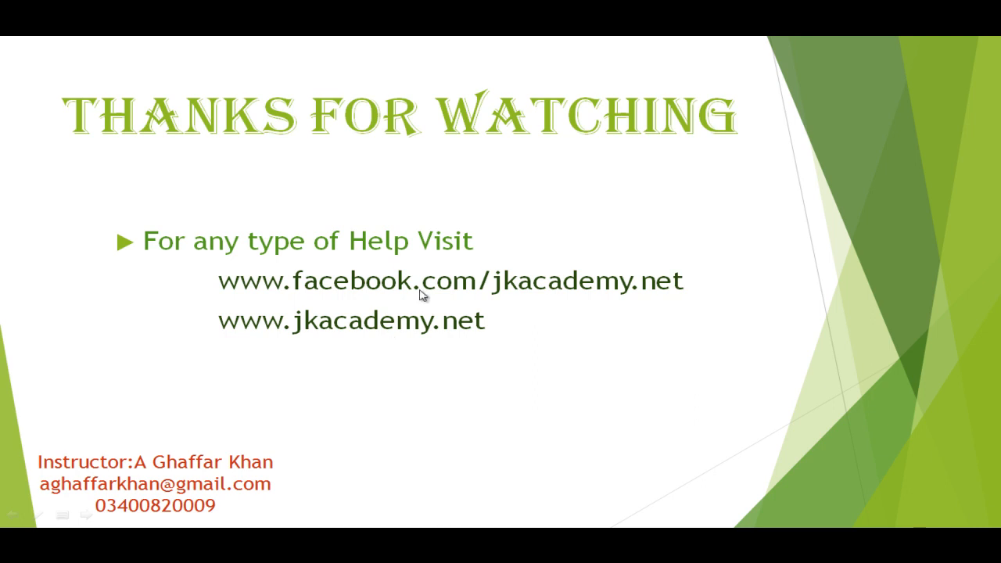
key(alt+Tab)
key(Tab)
key(Tab)
key(Tab)
key(Tab)
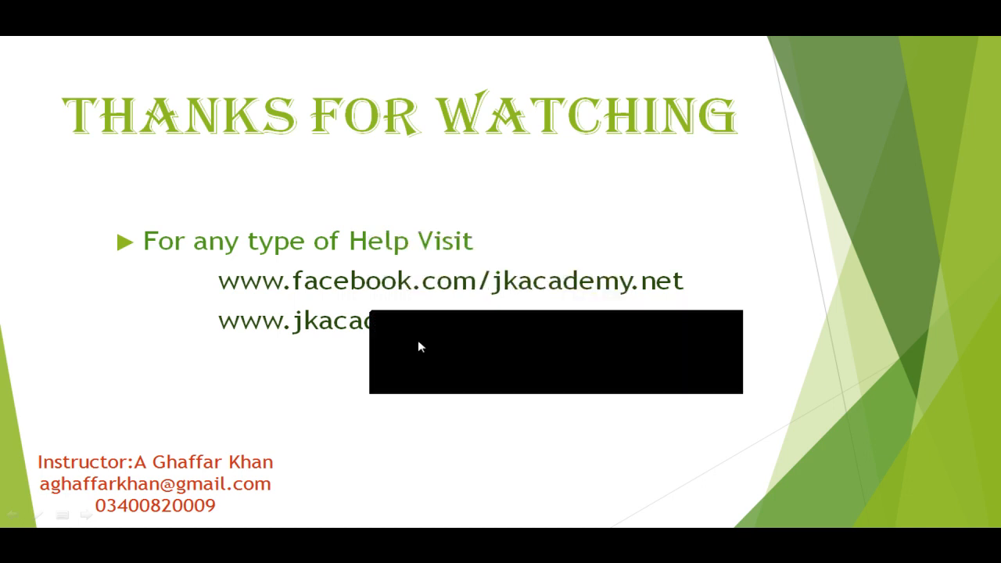